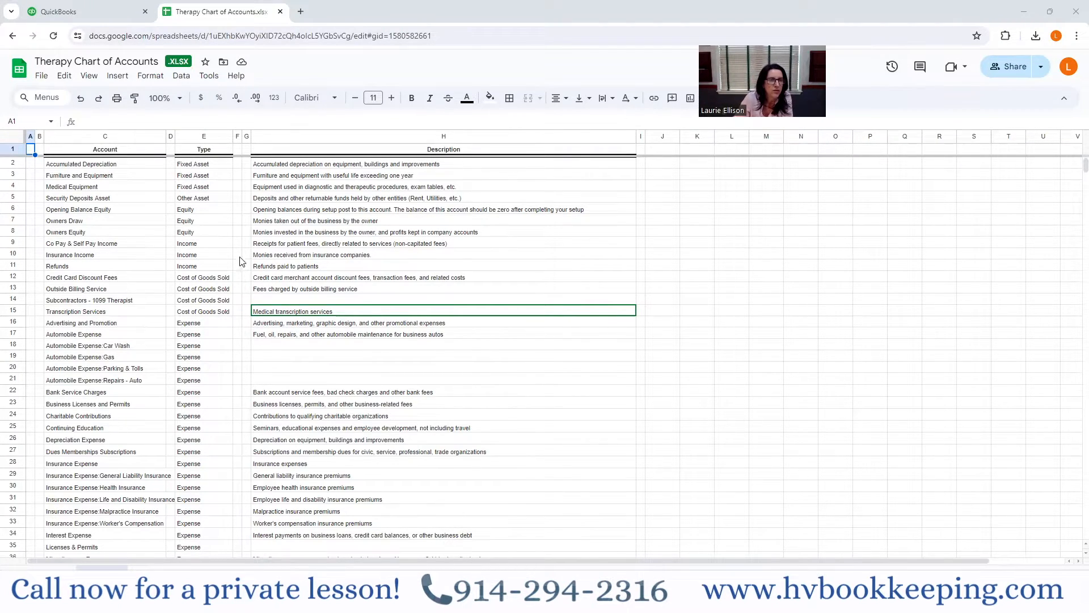
# - Review the fixed asset, other asset and equity accounts and their types at the start of the account list
pyautogui.scroll(-2, 382, 263)
pyautogui.scroll(2, 382, 262)
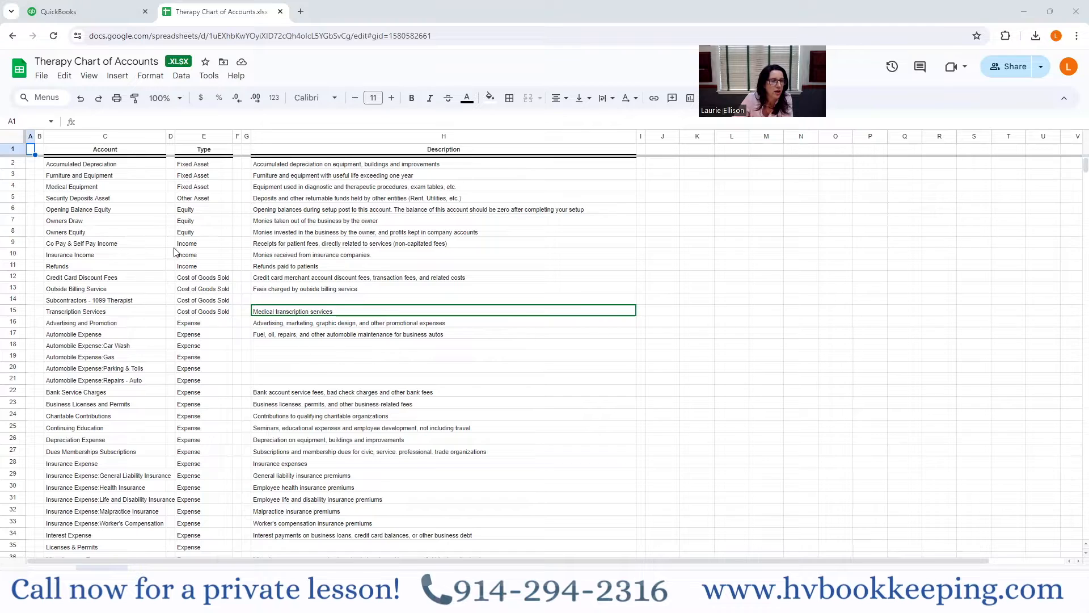
pyautogui.click(97, 166)
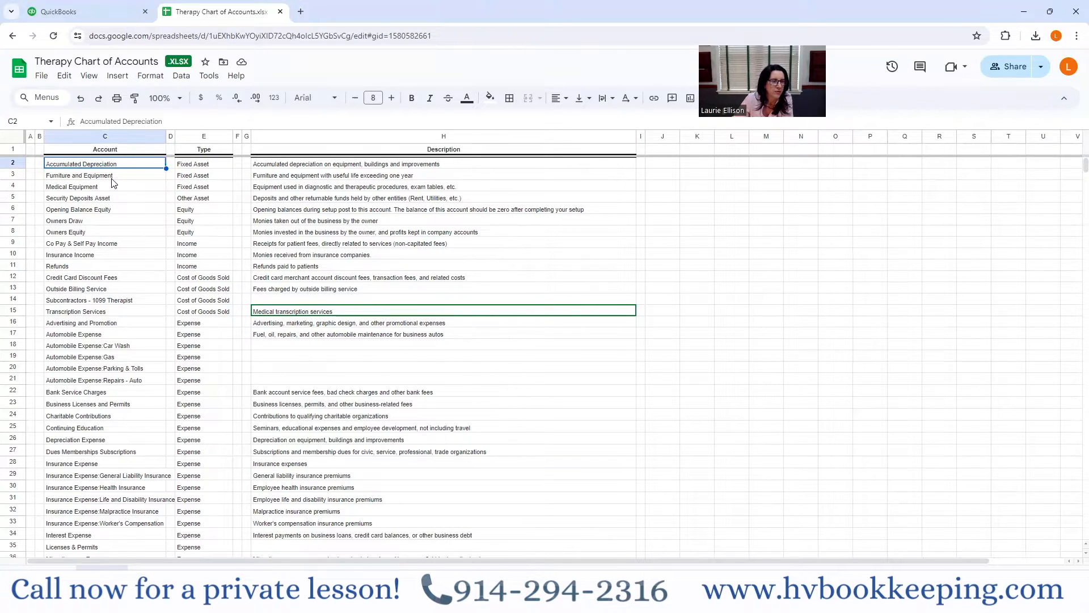
pyautogui.click(85, 201)
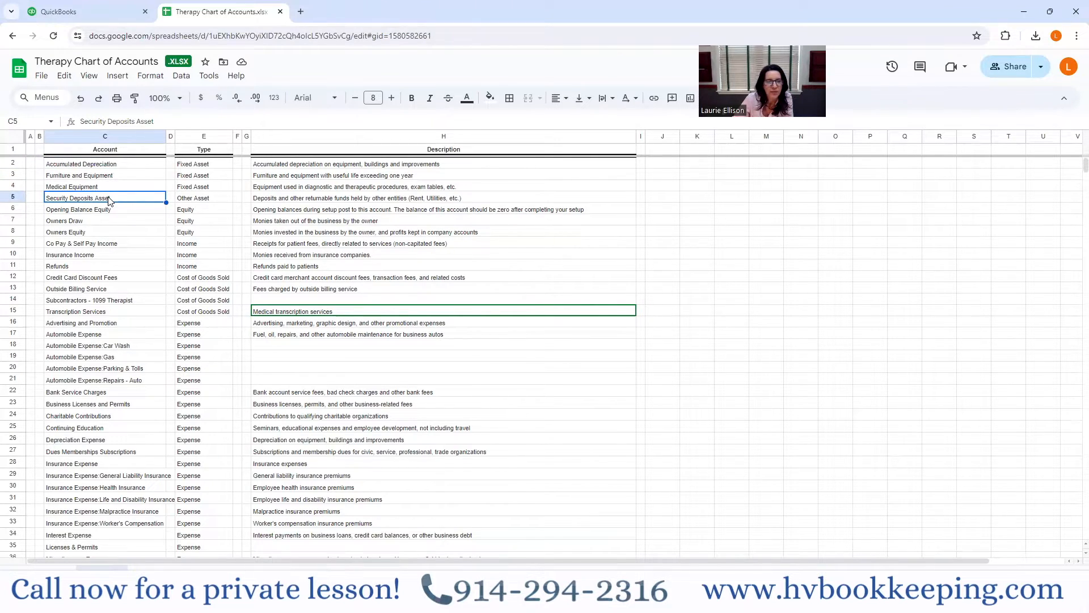
pyautogui.click(184, 199)
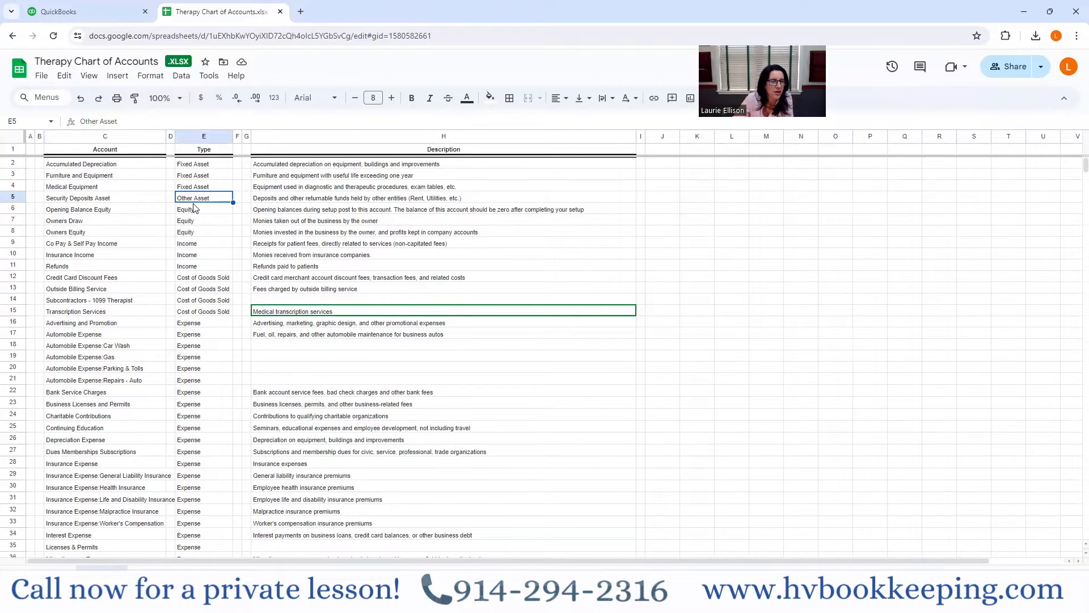
pyautogui.click(98, 222)
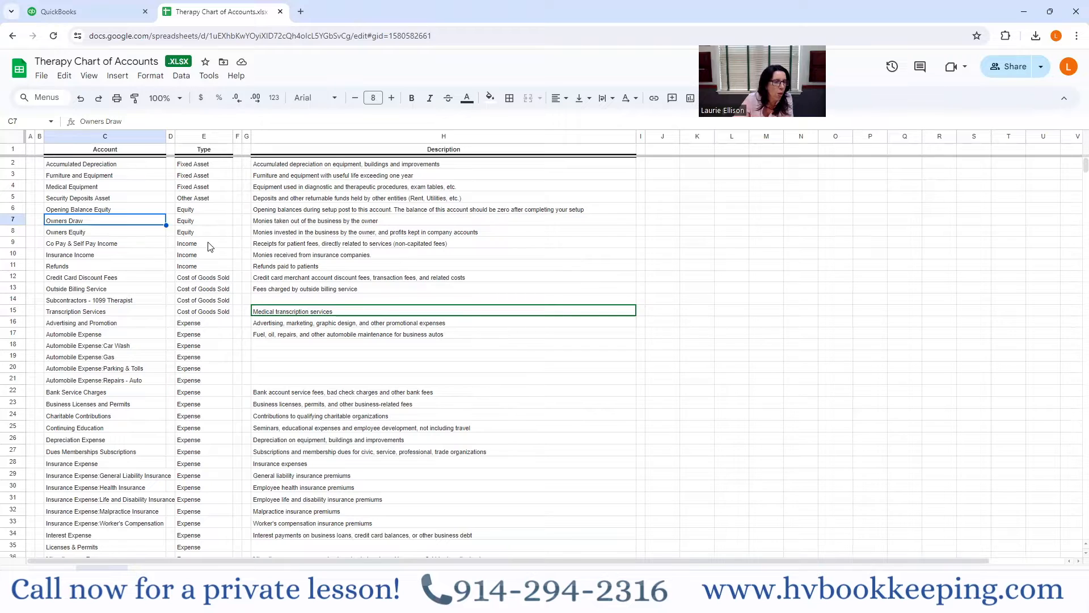
# - Insert a blank row directly above the Owners Equity account in row 8
pyautogui.click(11, 231)
pyautogui.rightClick(11, 231)
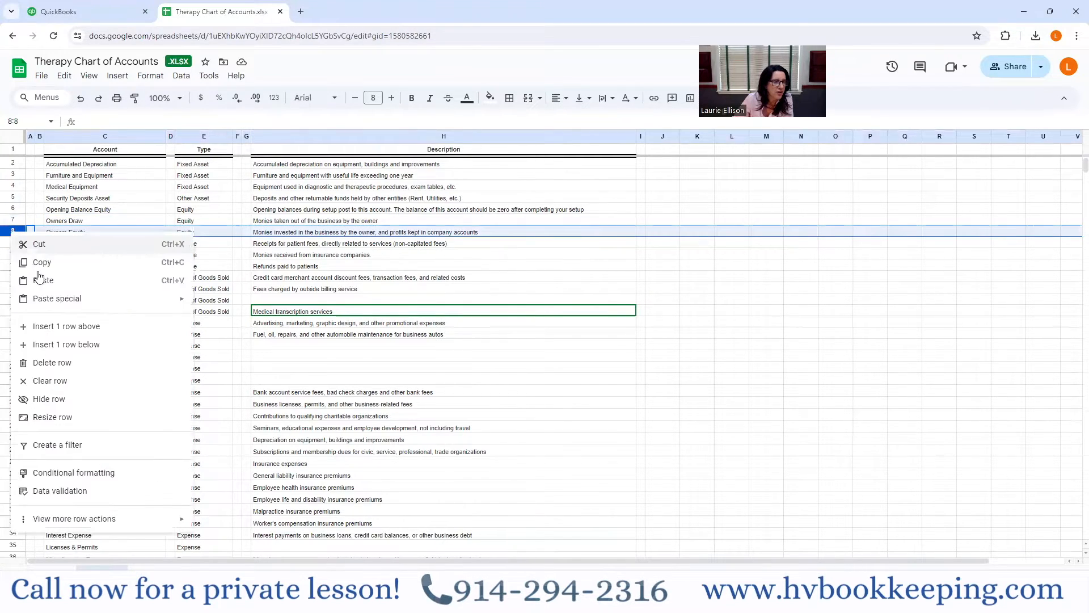
pyautogui.click(59, 333)
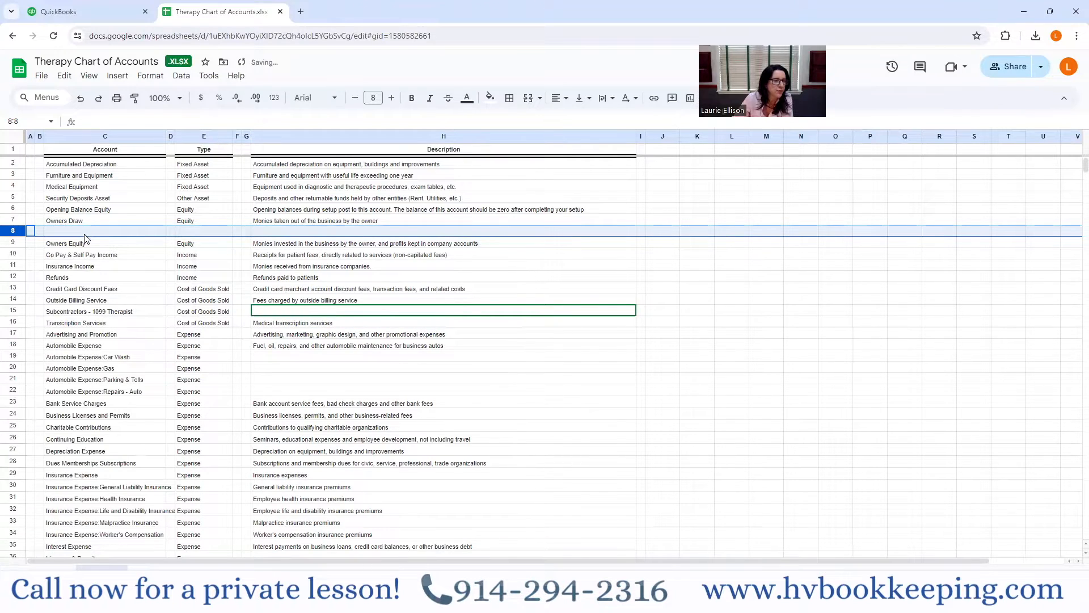
# - Fill the blank row 8 with the account name Owners Contribution and the type Equity
pyautogui.click(86, 232)
pyautogui.write('Owners Contributio')
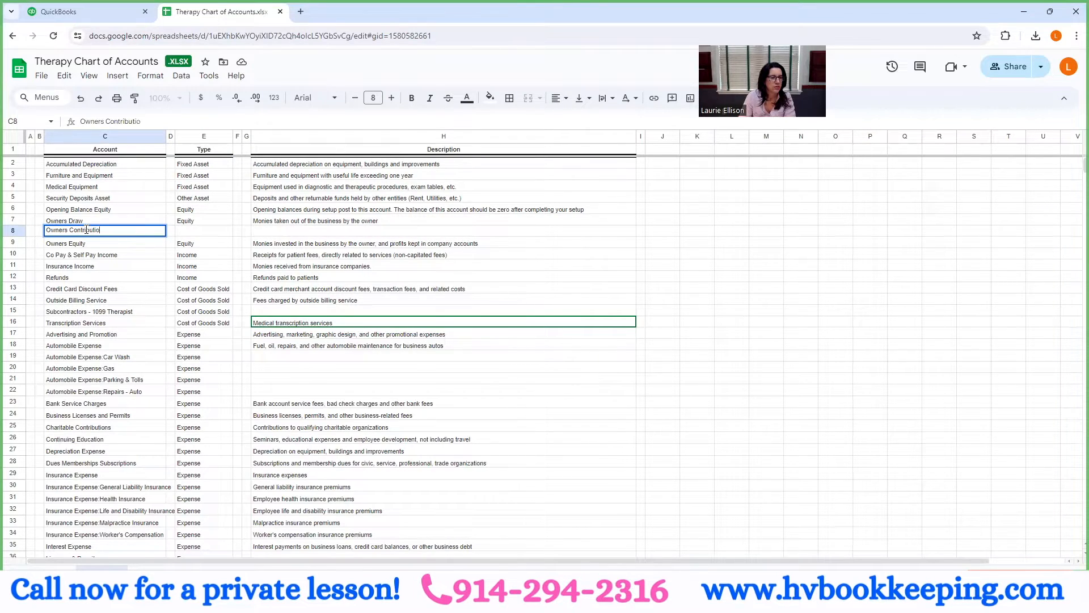
pyautogui.press('Tab')
pyautogui.click(90, 234)
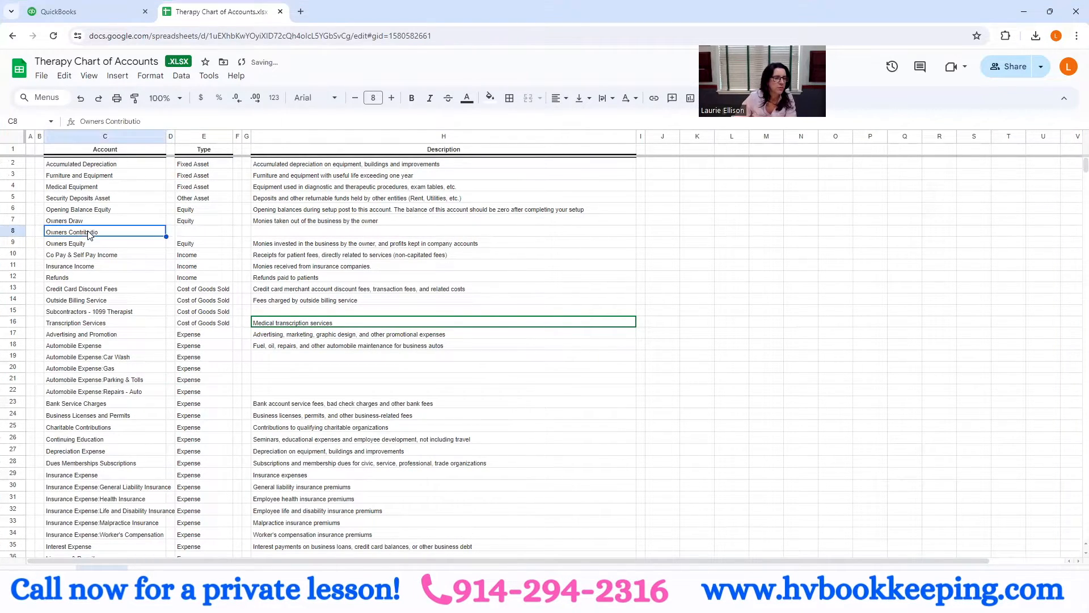
pyautogui.click(149, 121)
pyautogui.write('n')
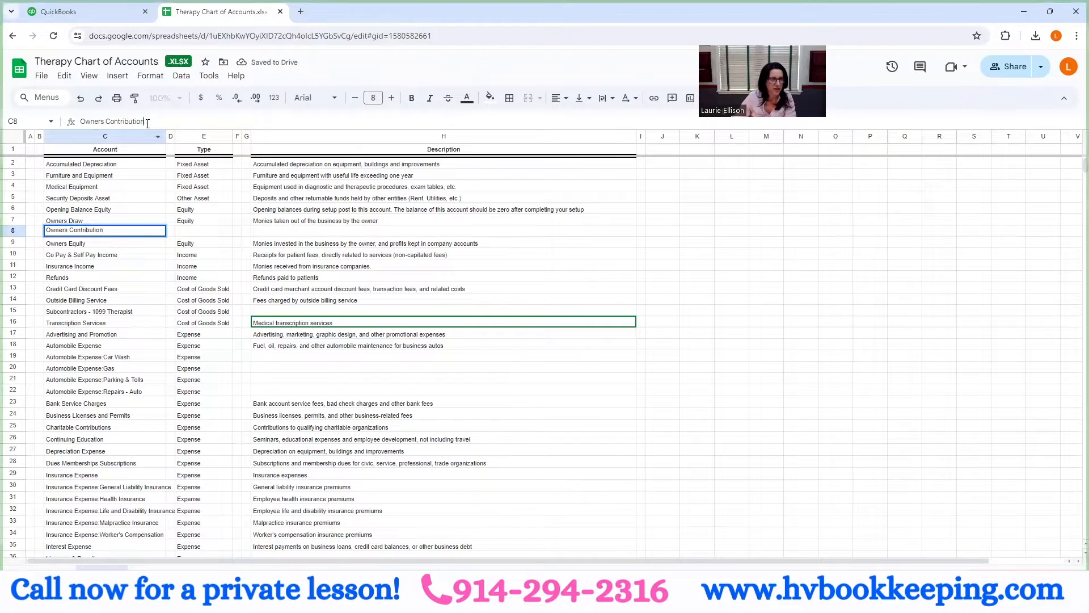
pyautogui.press('Tab')
pyautogui.press('Tab')
pyautogui.write('E')
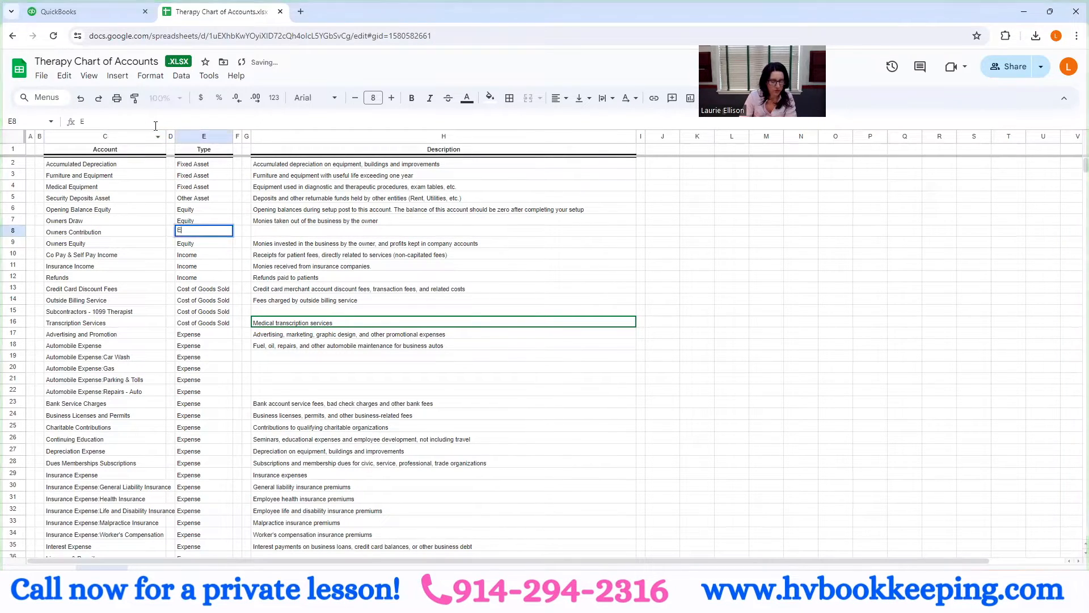
pyautogui.click(74, 244)
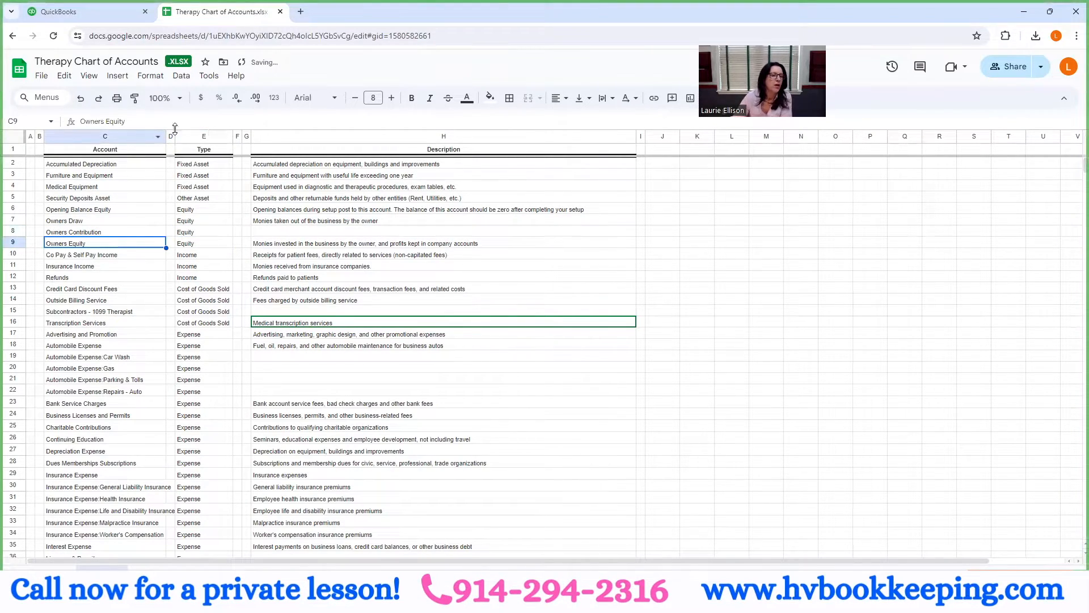
# - Review the income accounts and the Cost of Goods Sold accounts from Co Pay & Self Pay Income through Transcription Services
pyautogui.click(108, 259)
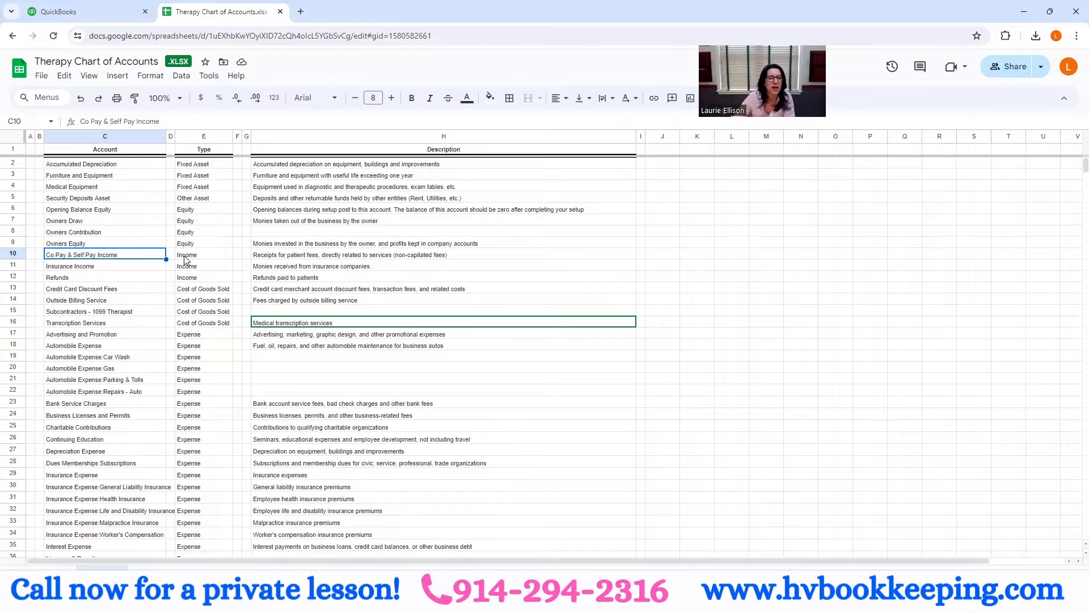
pyautogui.click(146, 270)
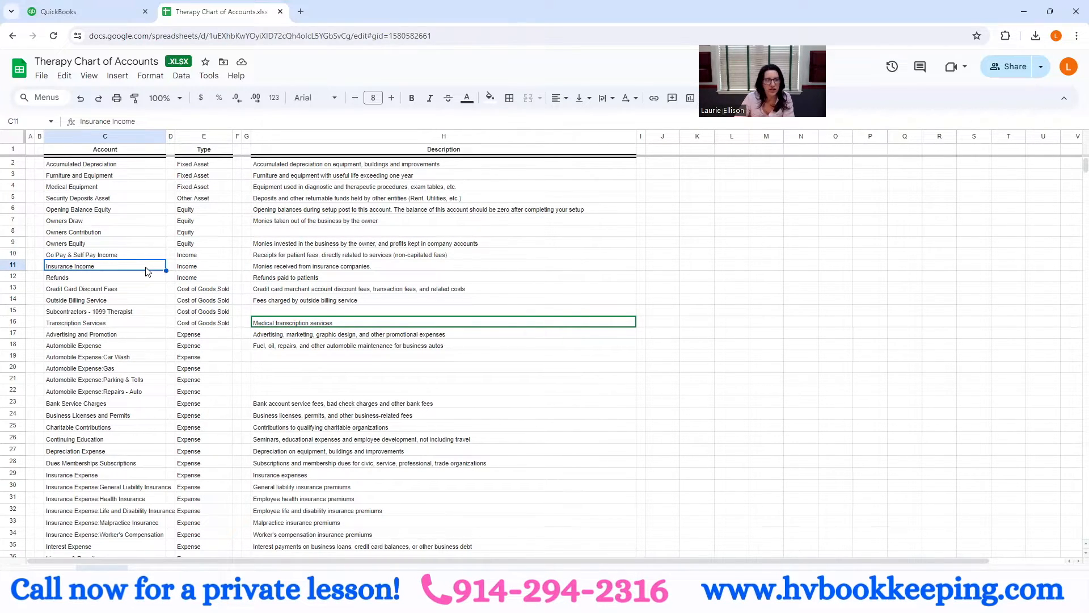
pyautogui.click(108, 281)
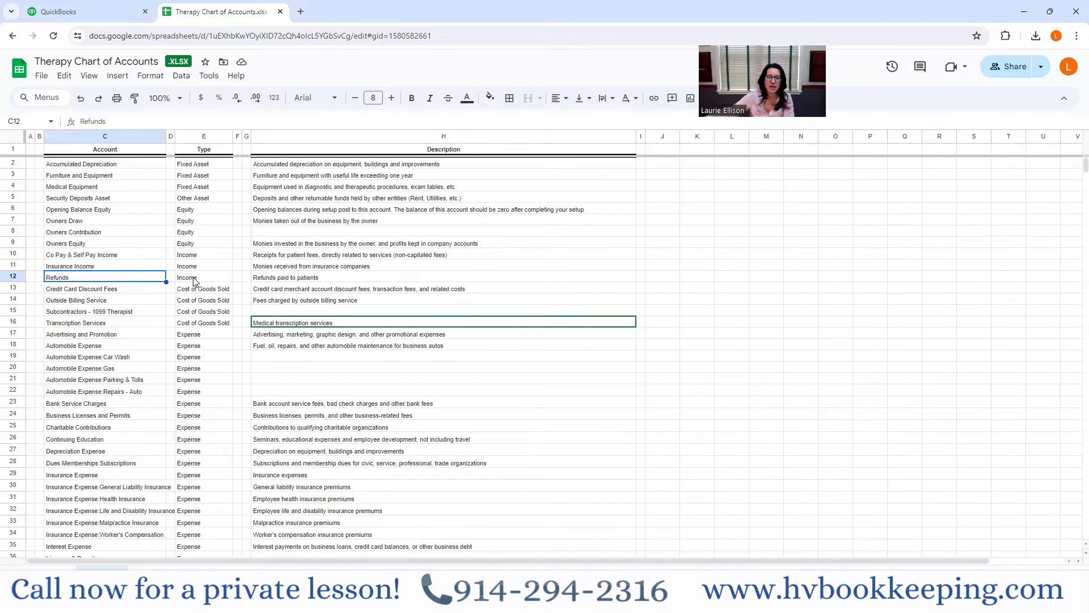
pyautogui.click(125, 293)
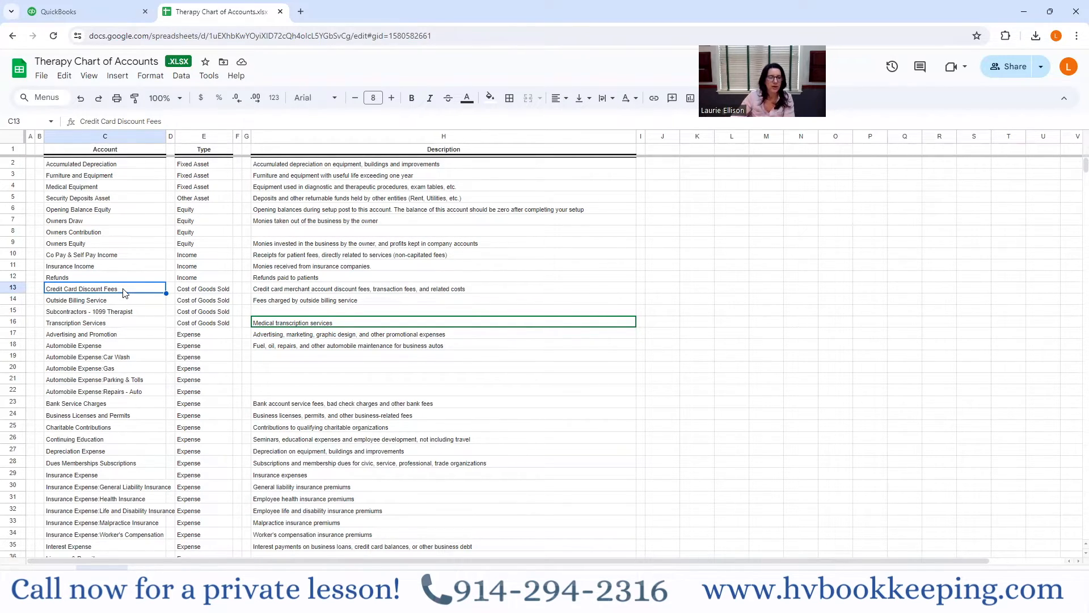
pyautogui.moveTo(208, 294); pyautogui.dragTo(210, 322)
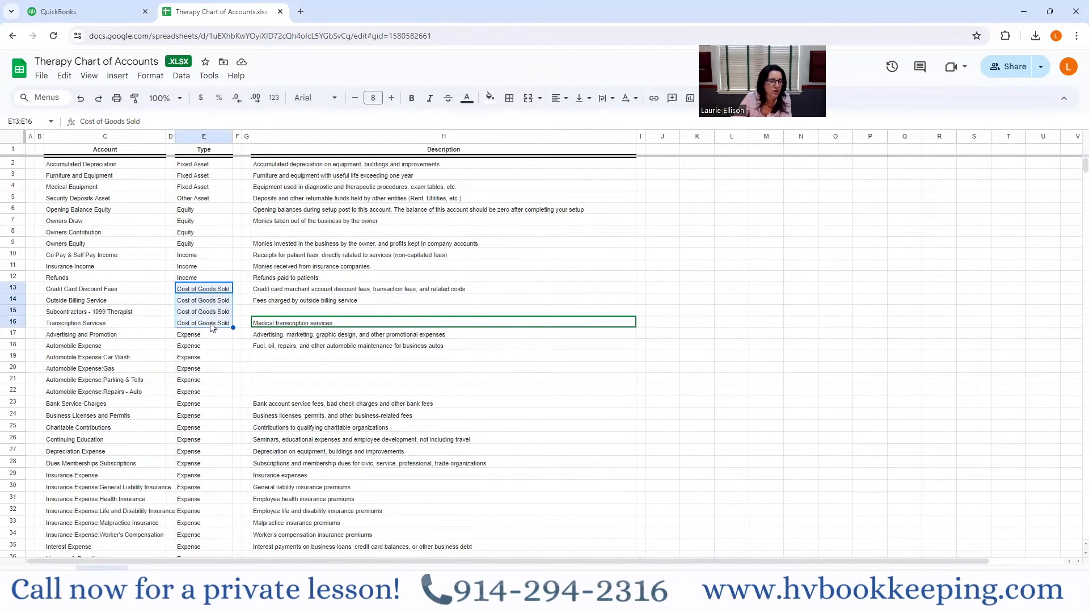
pyautogui.click(118, 303)
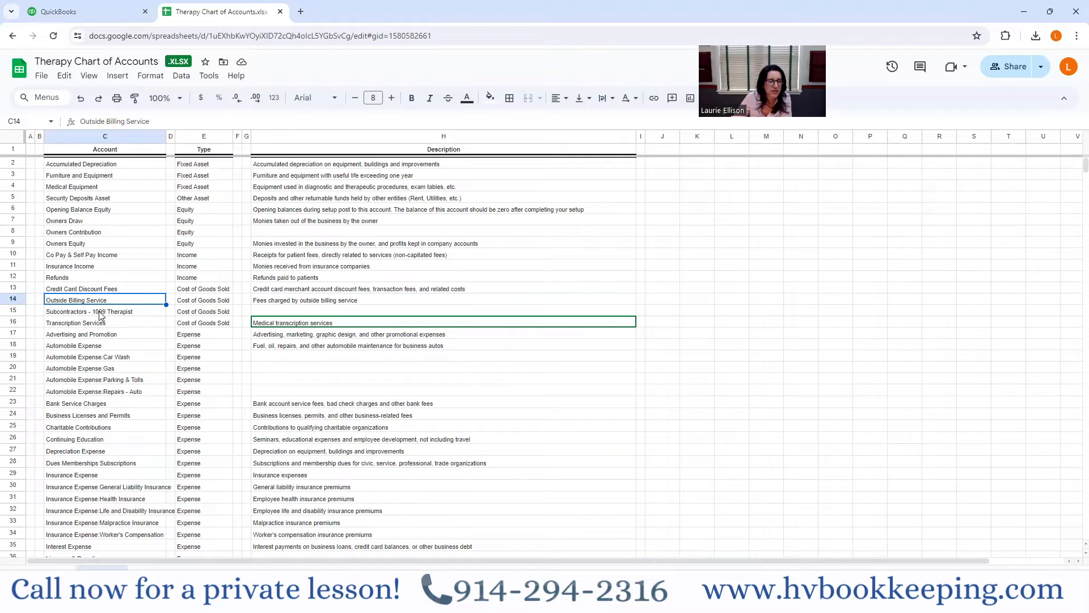
pyautogui.click(100, 324)
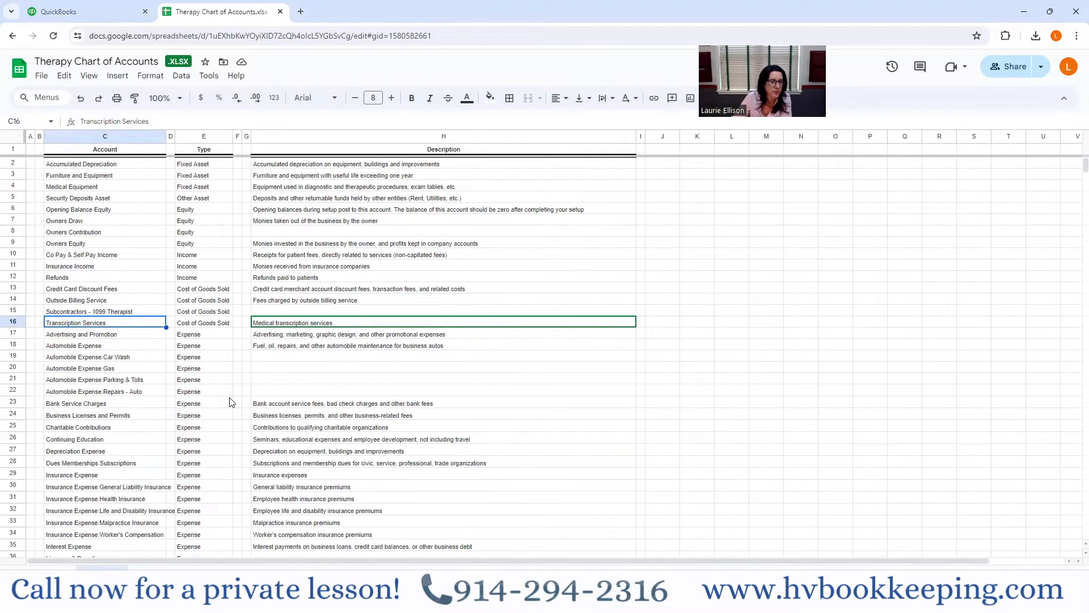
# - Examine the expense accounts, including the insurance, office and payroll subaccounts and Supervision, through the end of the list
pyautogui.scroll(-2, 231, 402)
pyautogui.scroll(-2, 232, 402)
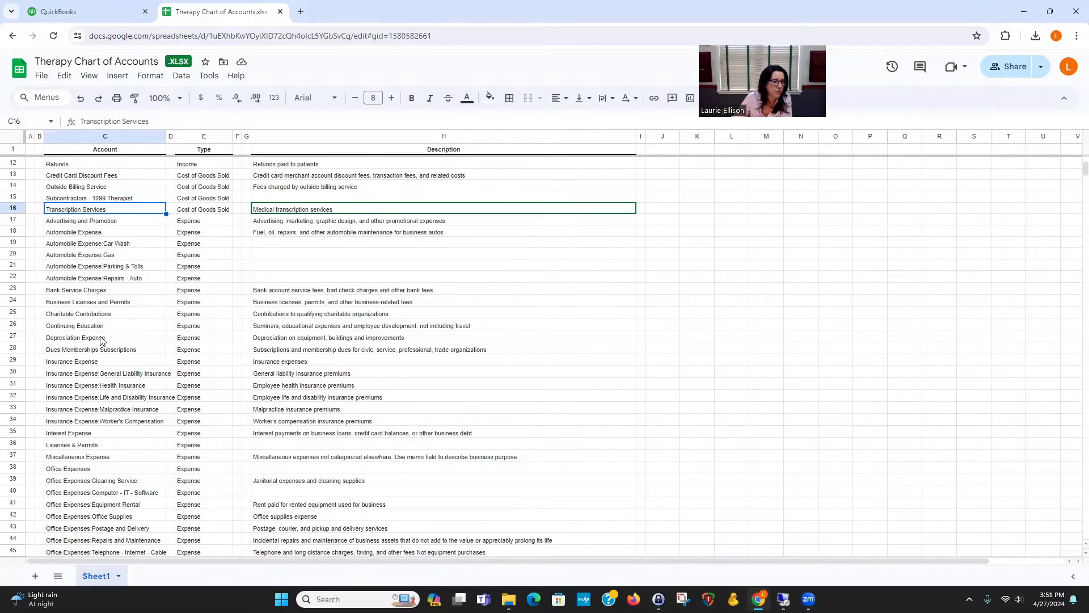
pyautogui.scroll(-1, 101, 339)
pyautogui.click(91, 321)
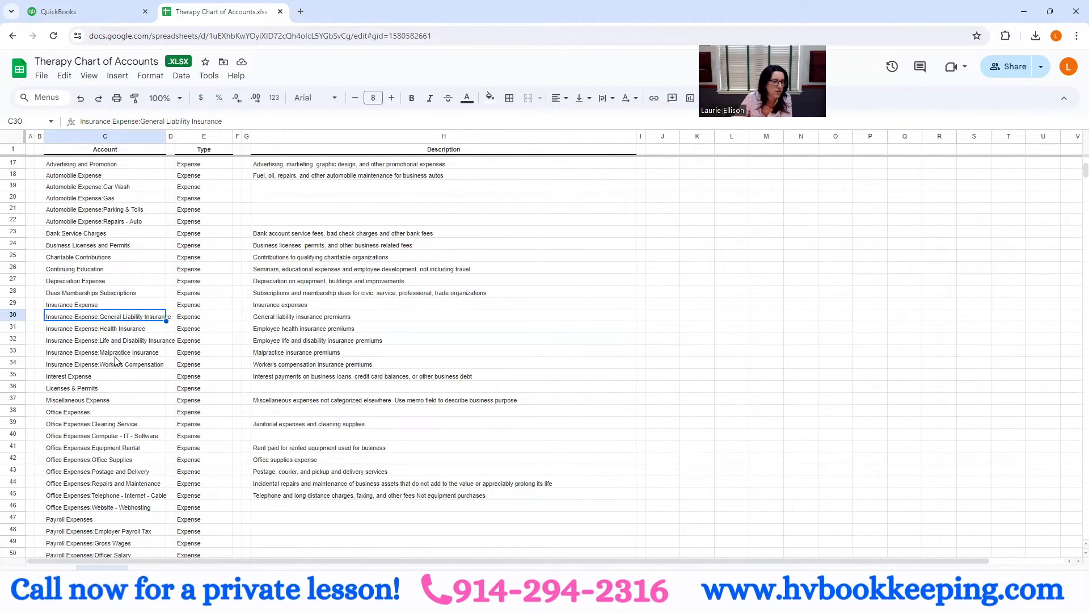
pyautogui.scroll(-2, 115, 378)
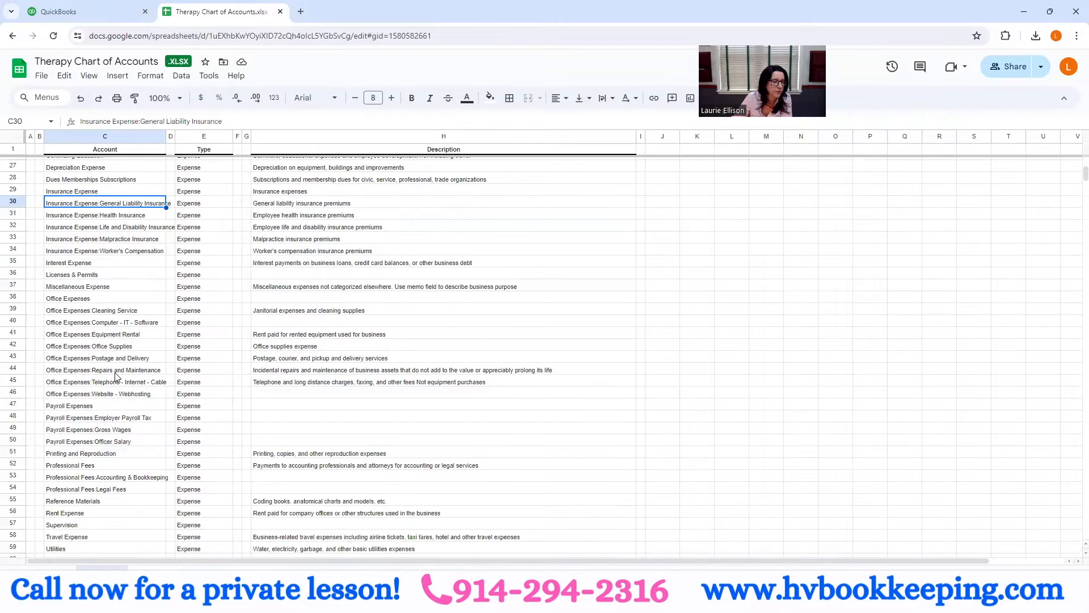
pyautogui.click(83, 300)
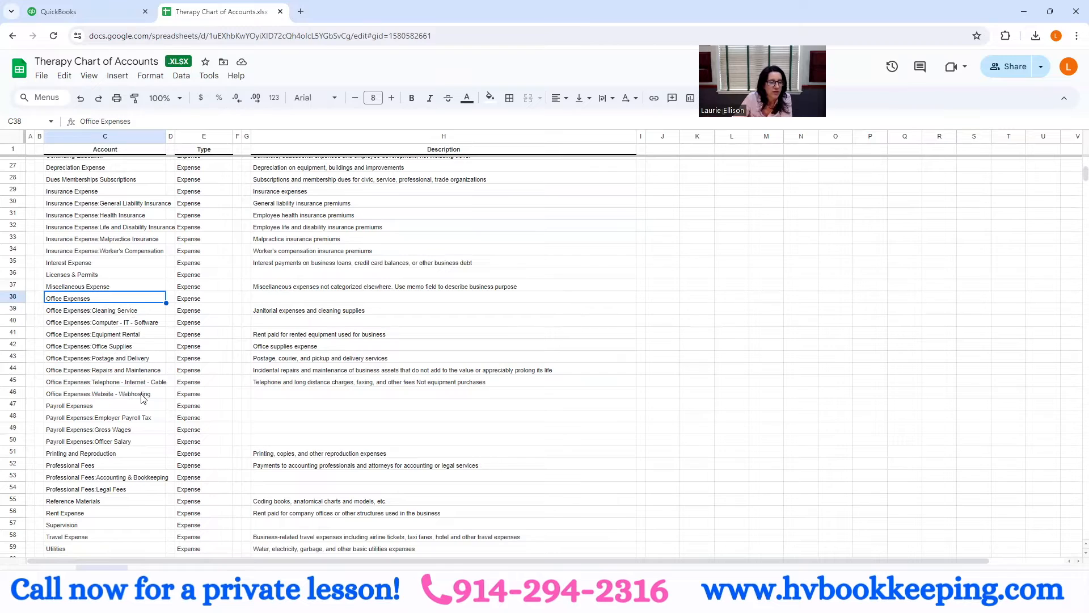
pyautogui.scroll(-1, 142, 397)
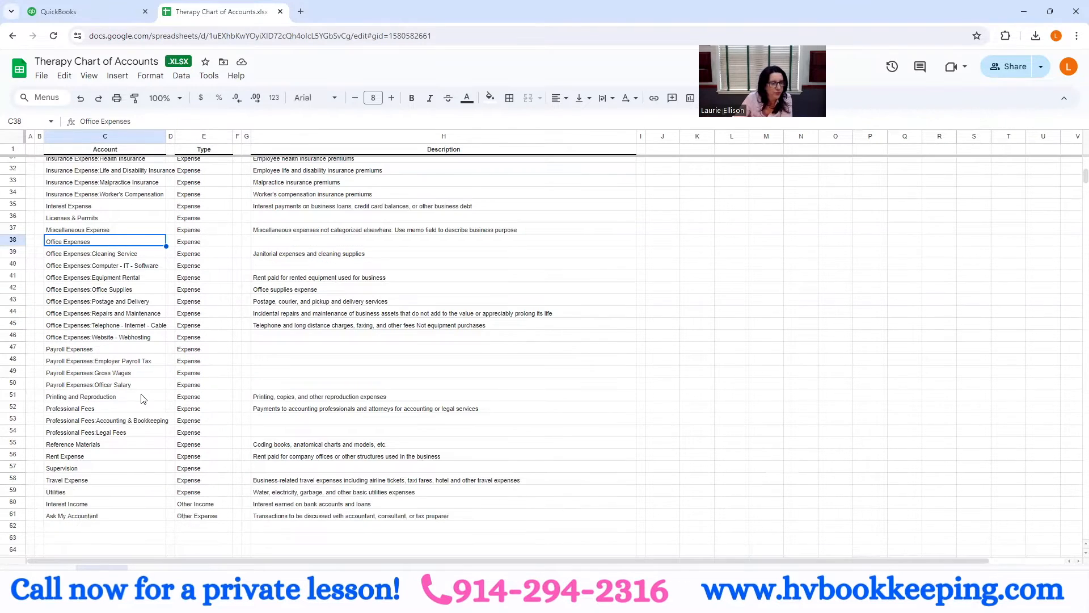
pyautogui.click(79, 350)
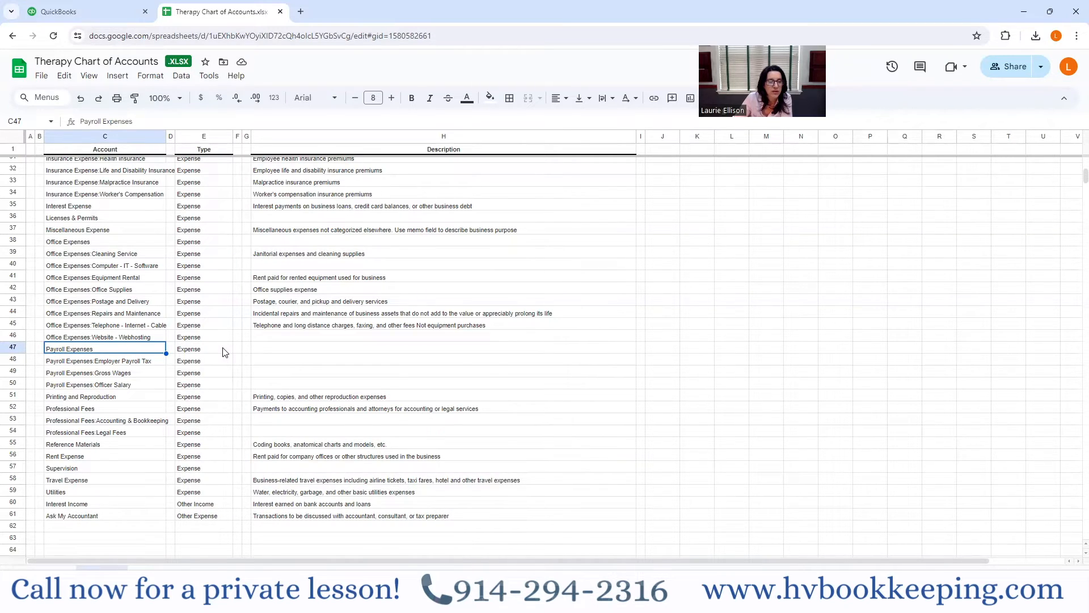
pyautogui.click(129, 376)
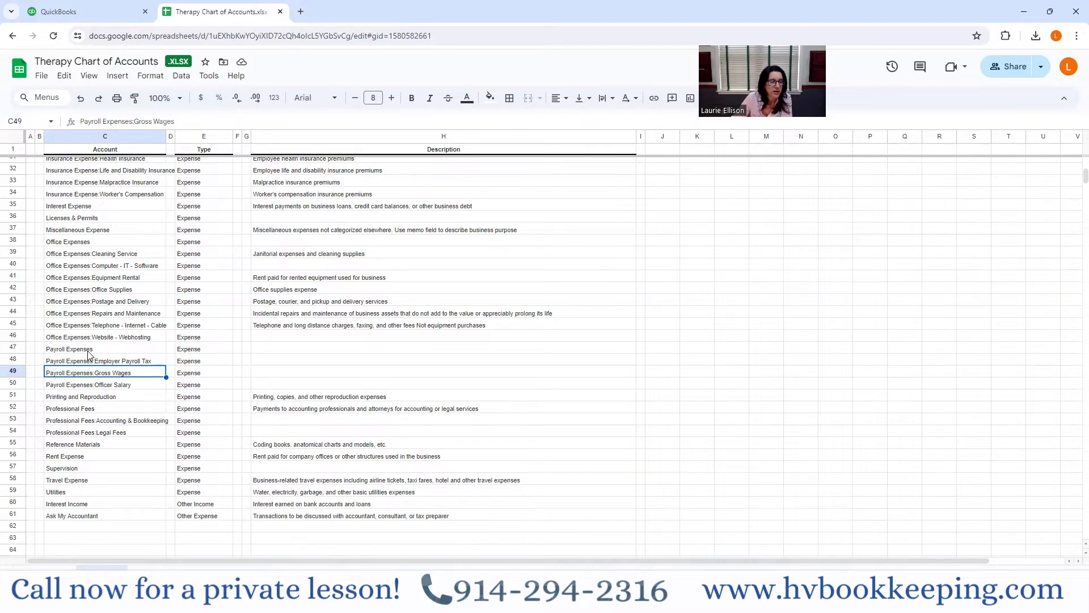
pyautogui.scroll(-1, 124, 404)
pyautogui.scroll(8, 124, 404)
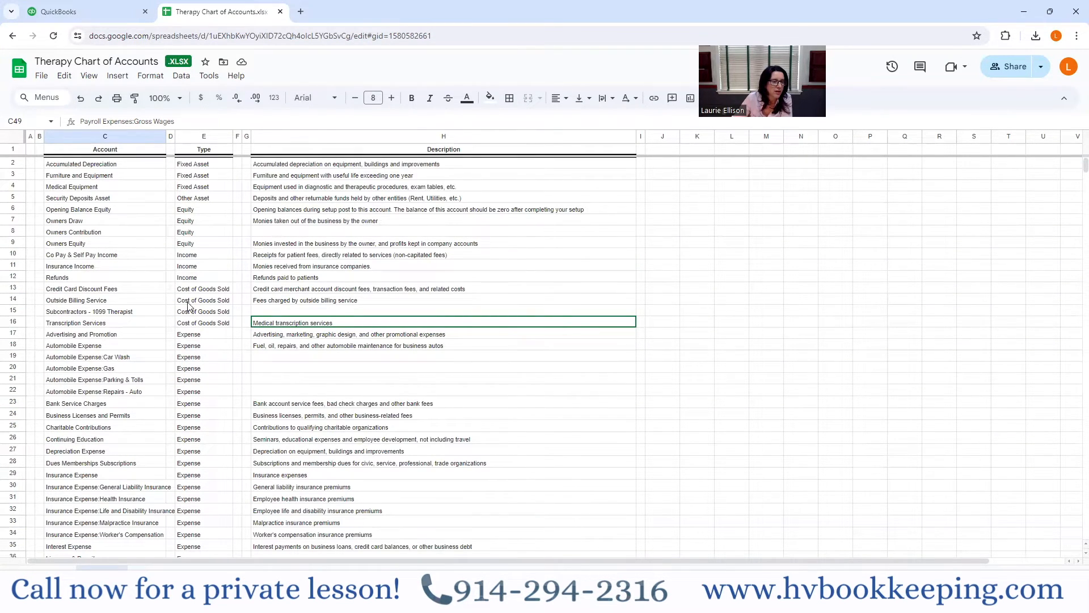
pyautogui.scroll(-7, 187, 429)
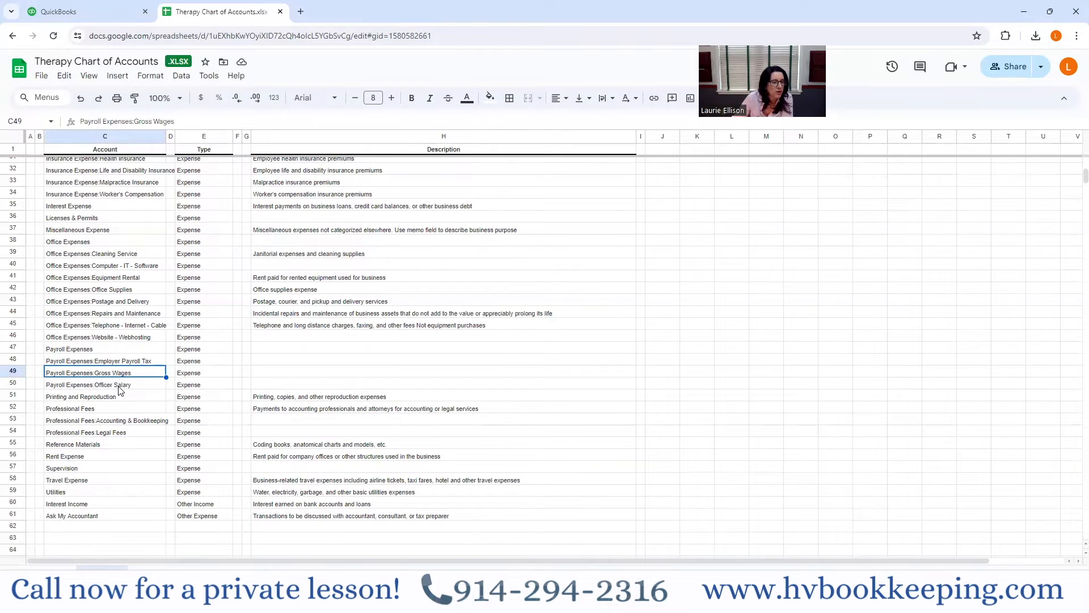
pyautogui.click(108, 386)
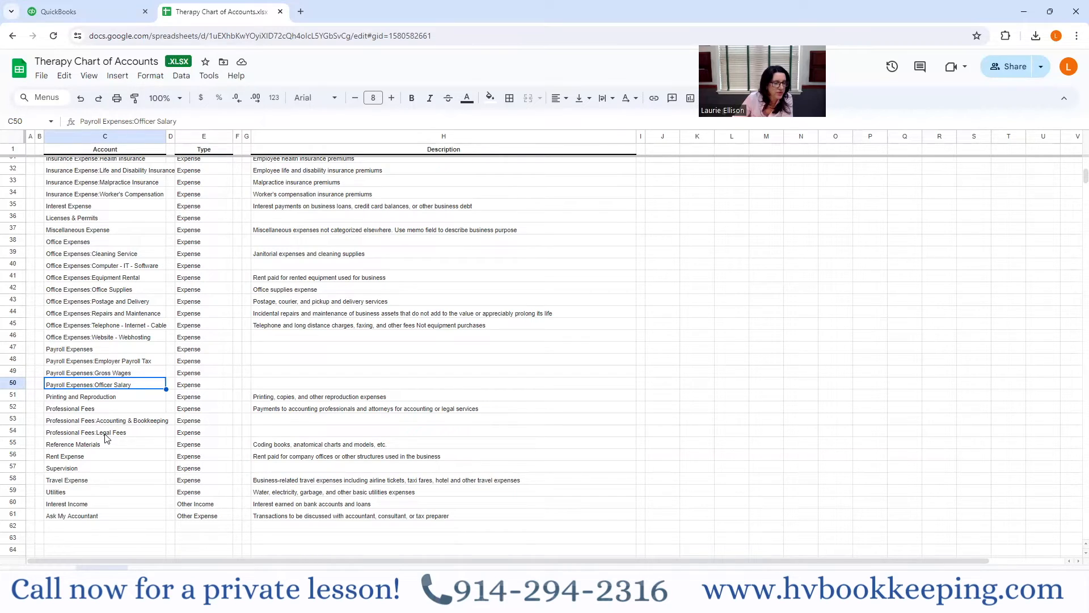
pyautogui.click(75, 470)
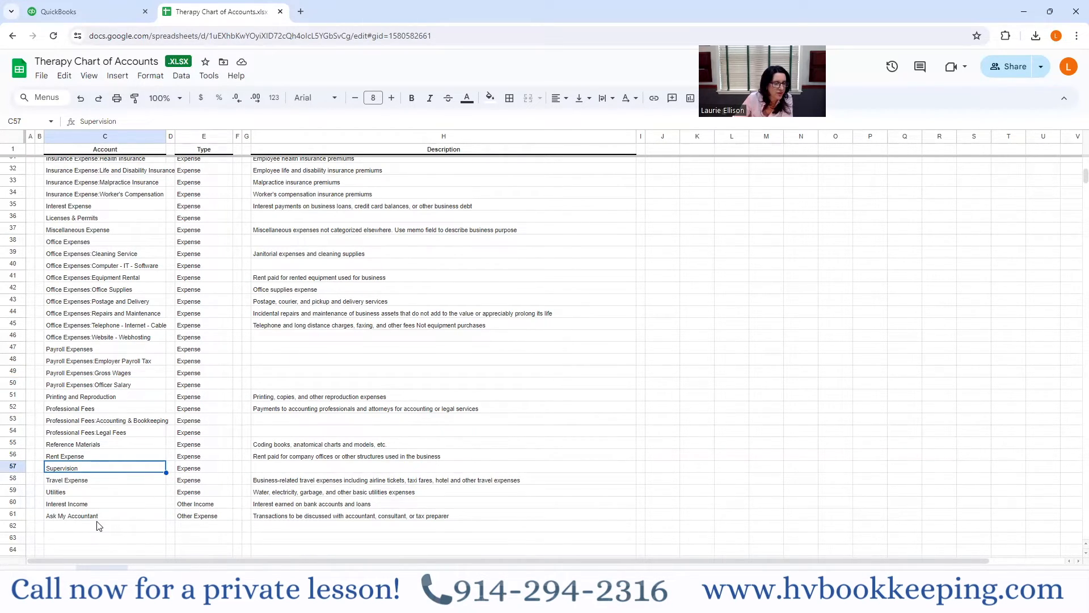
pyautogui.scroll(10, 152, 520)
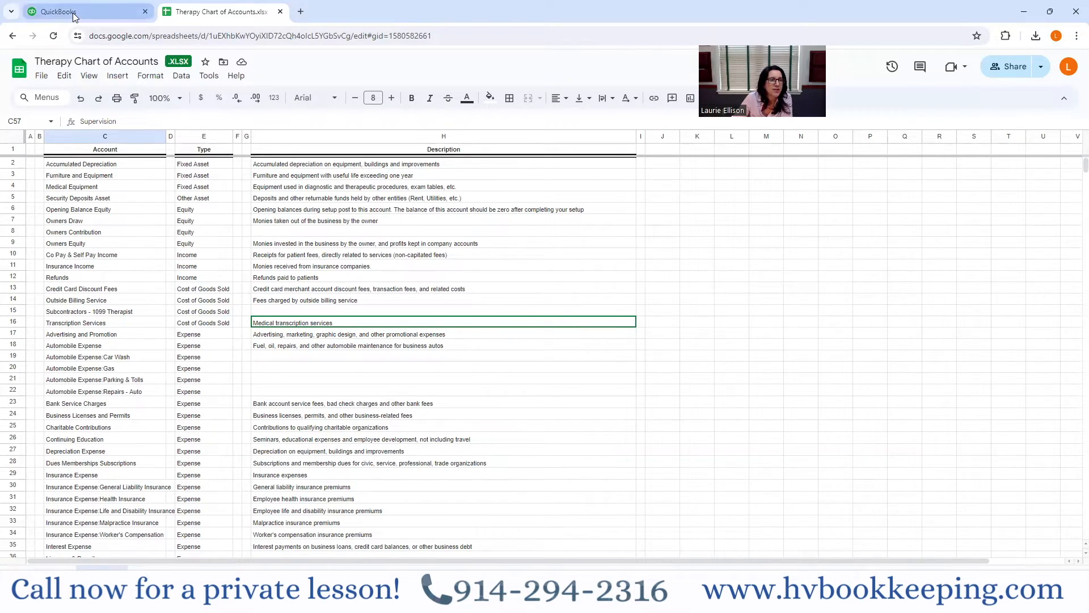
# - Open the chart of accounts page in QuickBooks and return to the Therapy Chart of Accounts spreadsheet
pyautogui.moveTo(72, 13)
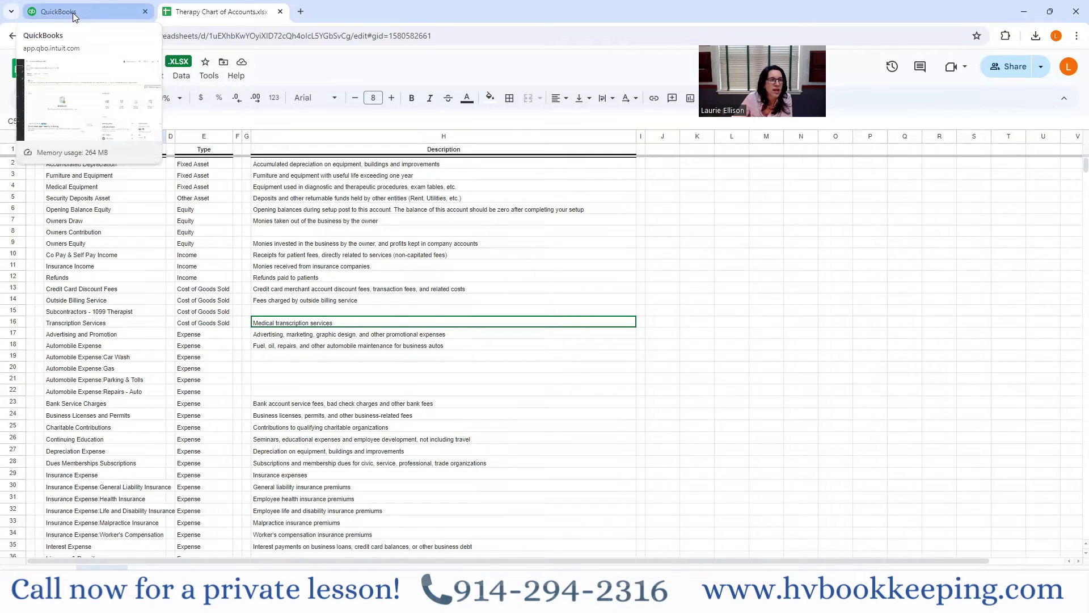
pyautogui.click(73, 12)
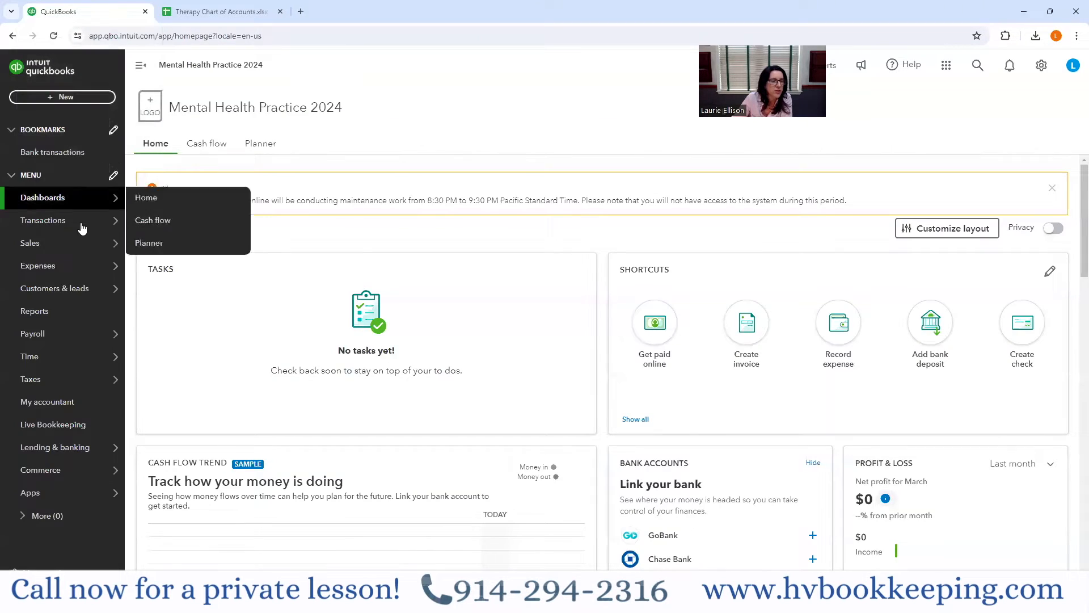
pyautogui.moveTo(63, 292)
pyautogui.moveTo(107, 220)
pyautogui.click(175, 338)
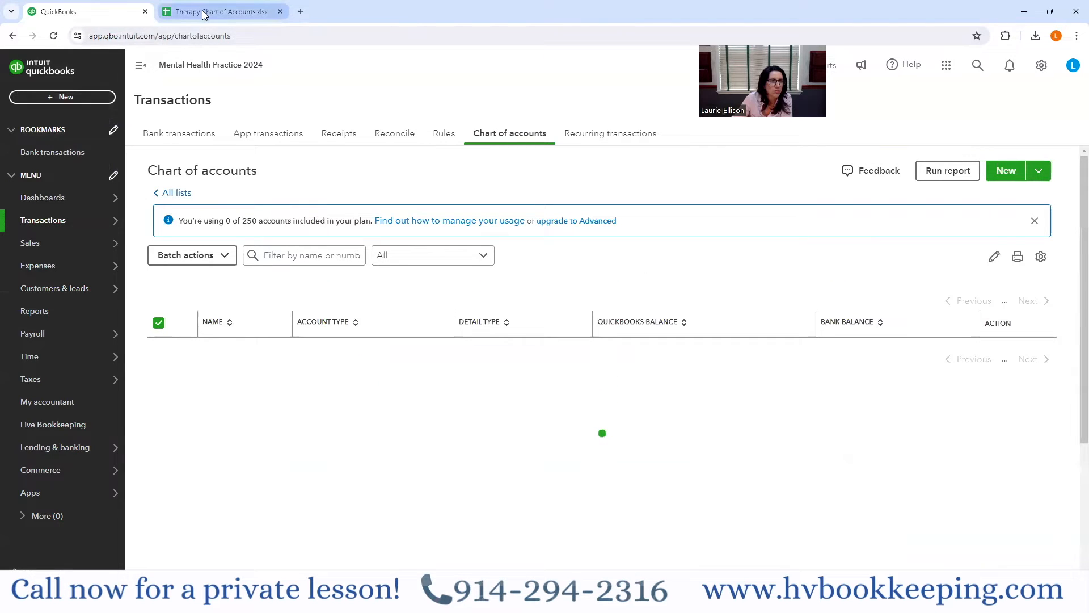
pyautogui.click(204, 13)
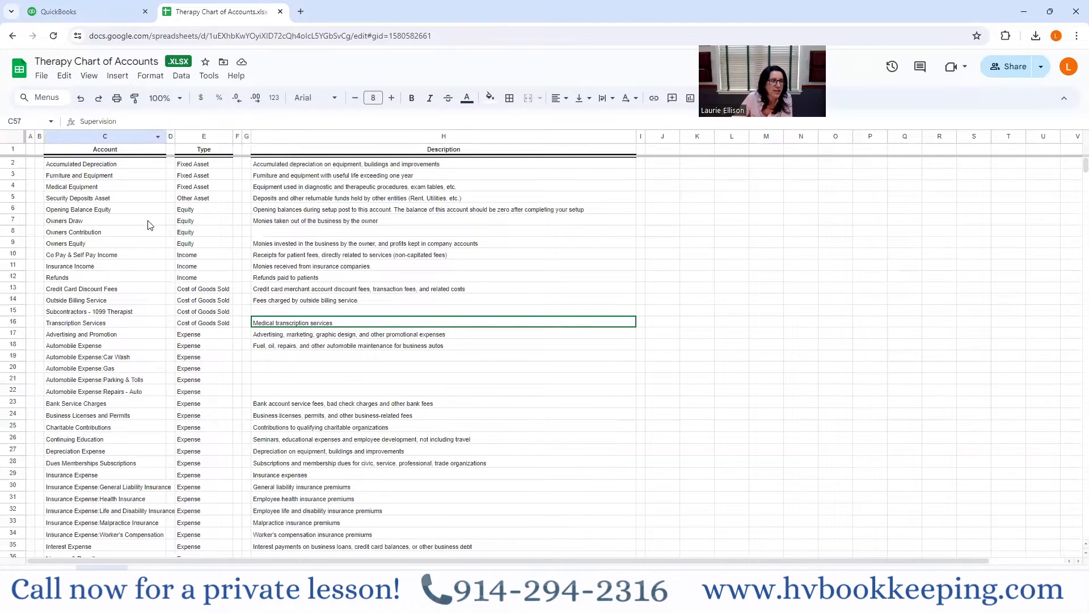
# - Look over the spreadsheet's account list to its end and switch back to the QuickBooks chart of accounts
pyautogui.scroll(-9, 216, 379)
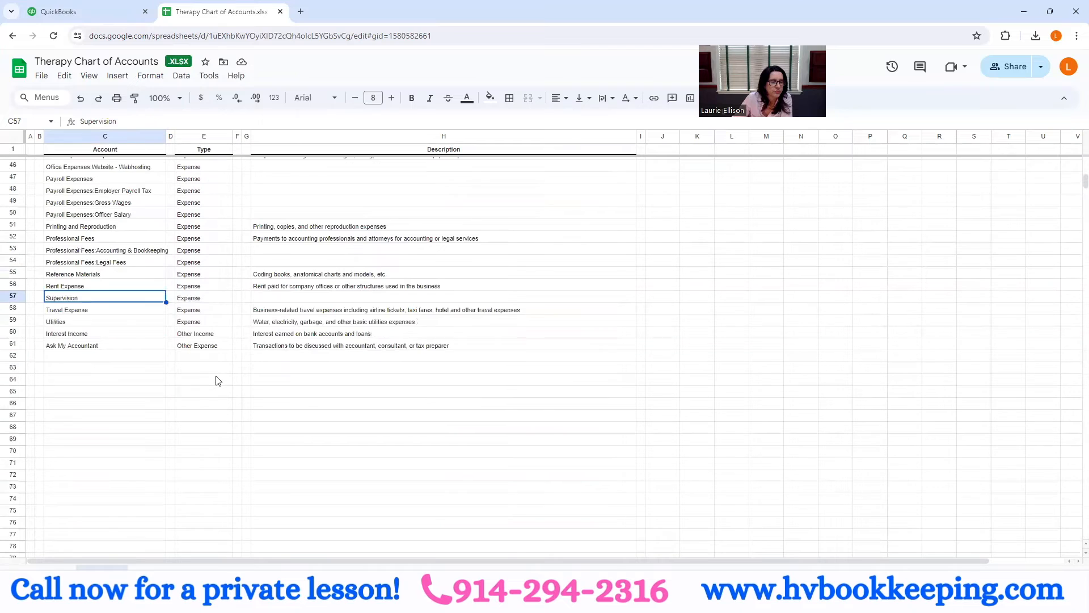
pyautogui.scroll(9, 216, 379)
pyautogui.click(85, 12)
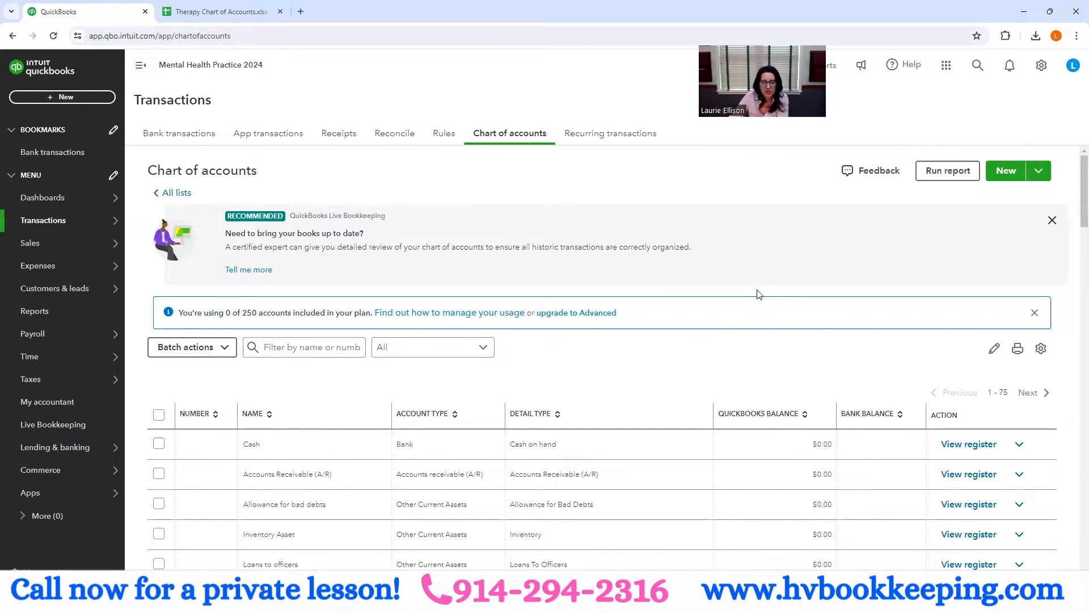
# - Review the default accounts in the chart of accounts, from the current and fixed assets through the other assets and Accounts Payable
pyautogui.scroll(-6, 777, 295)
pyautogui.scroll(-3, 781, 360)
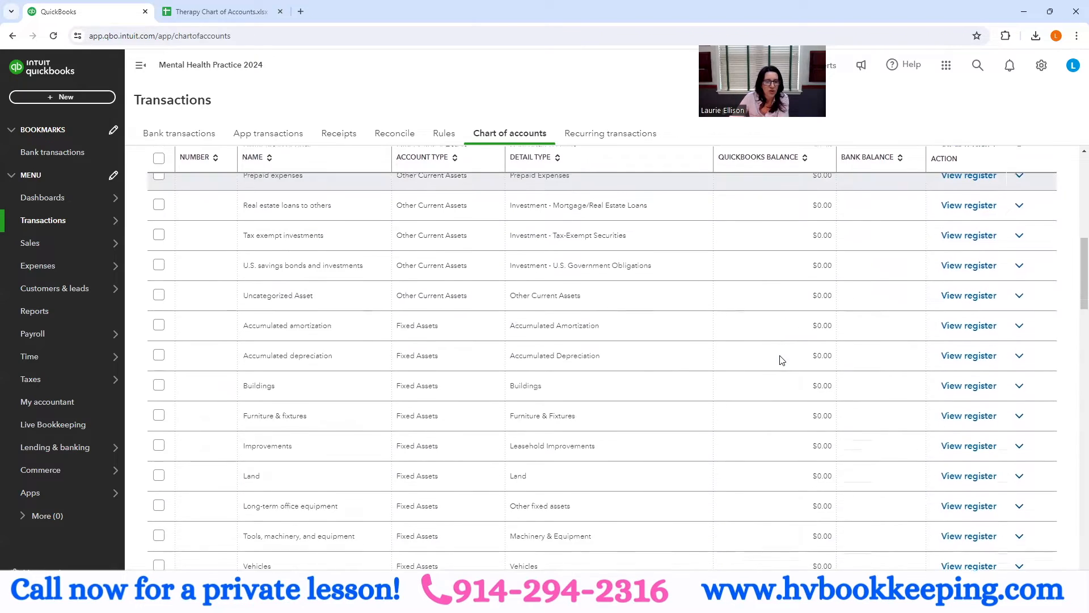
pyautogui.scroll(-3, 781, 359)
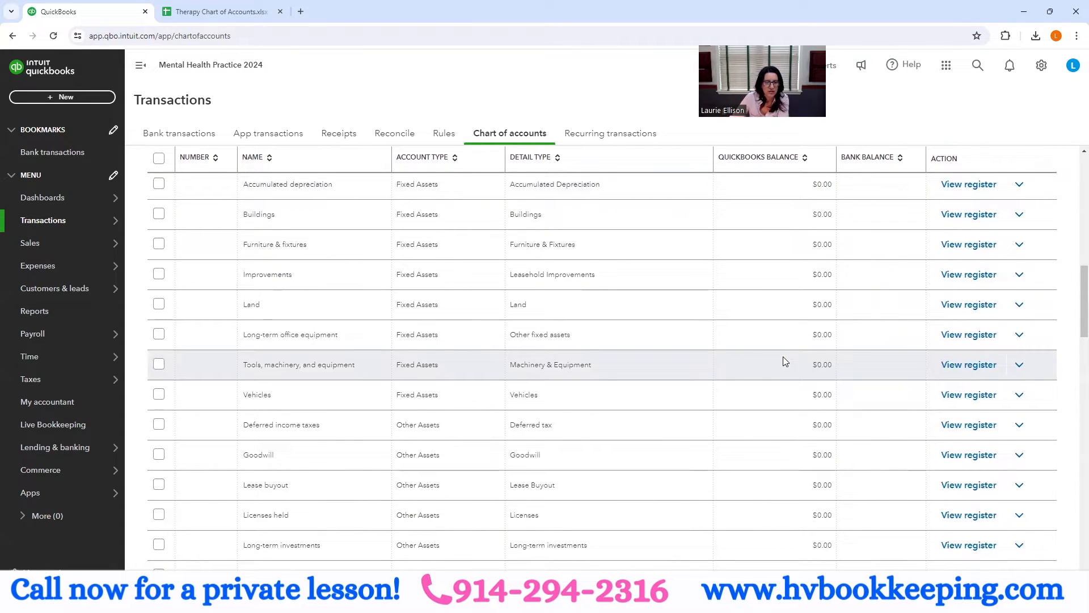
pyautogui.scroll(-3, 785, 361)
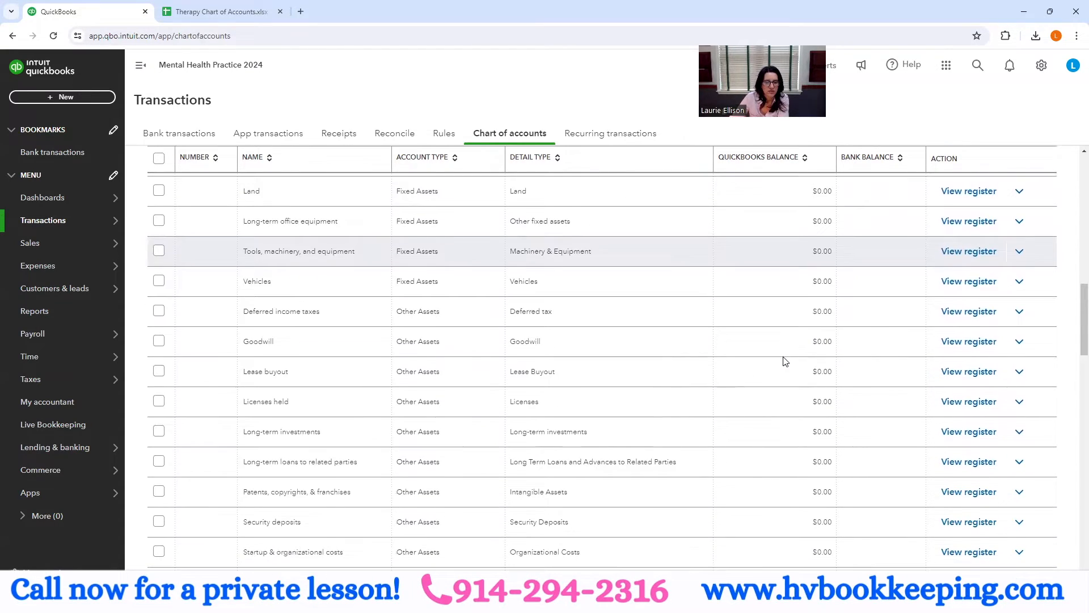
pyautogui.scroll(-2, 784, 362)
pyautogui.scroll(3, 785, 362)
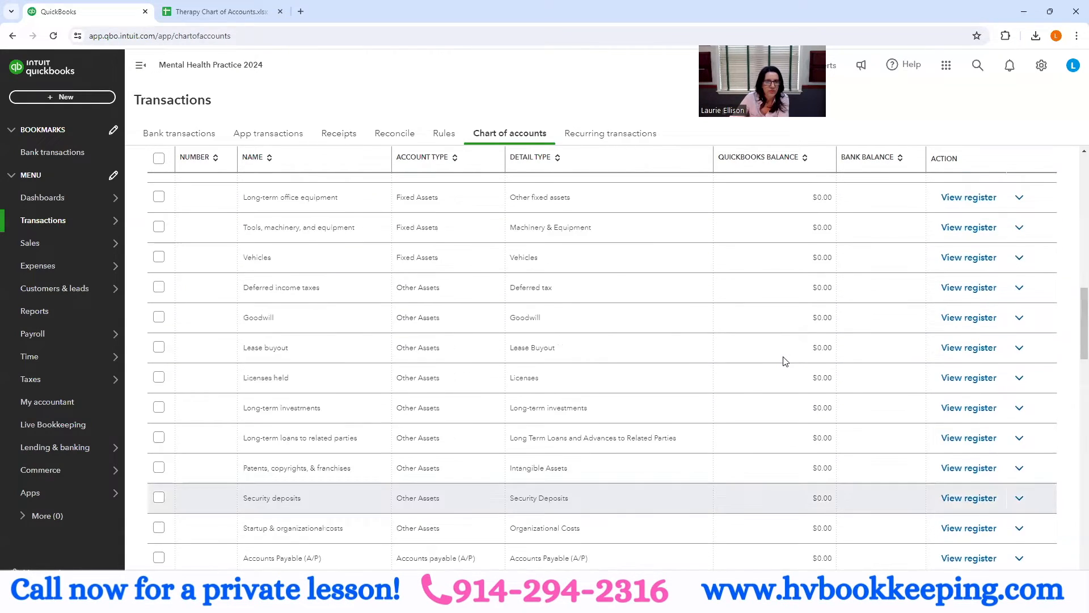
pyautogui.scroll(15, 783, 360)
pyautogui.scroll(-4, 530, 324)
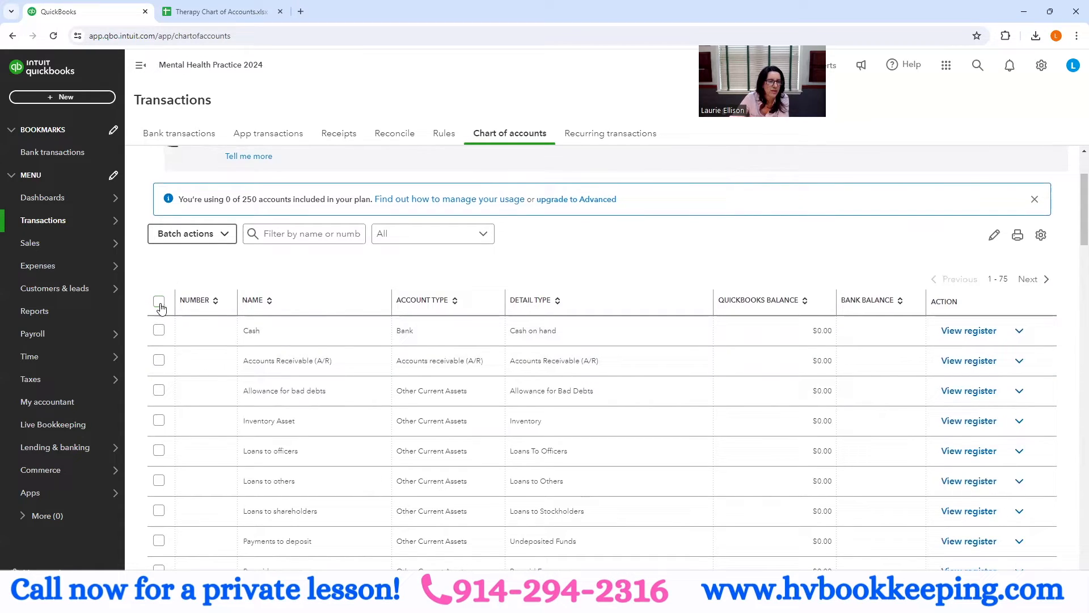
# - Make all accounts on the first page of the chart of accounts inactive as a batch and confirm the deactivation
pyautogui.click(159, 302)
pyautogui.click(225, 234)
pyautogui.click(205, 259)
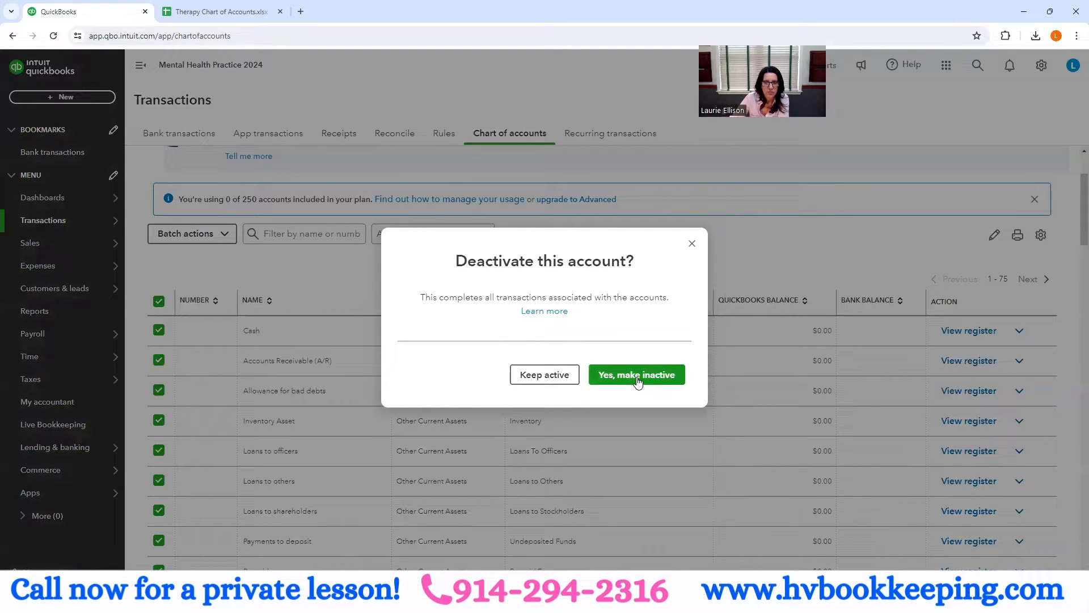
pyautogui.click(638, 376)
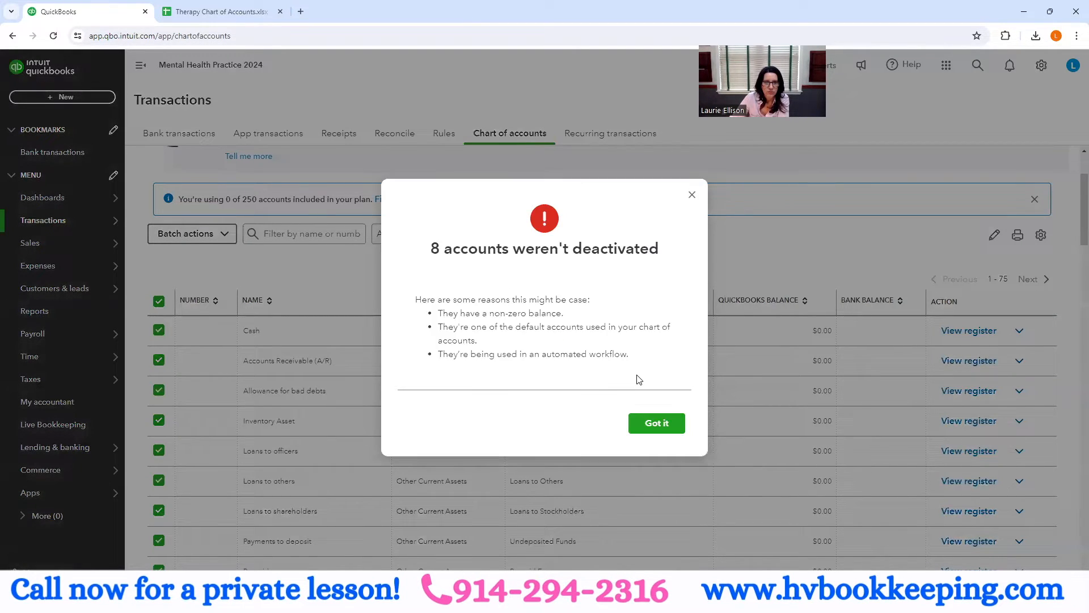
pyautogui.click(658, 425)
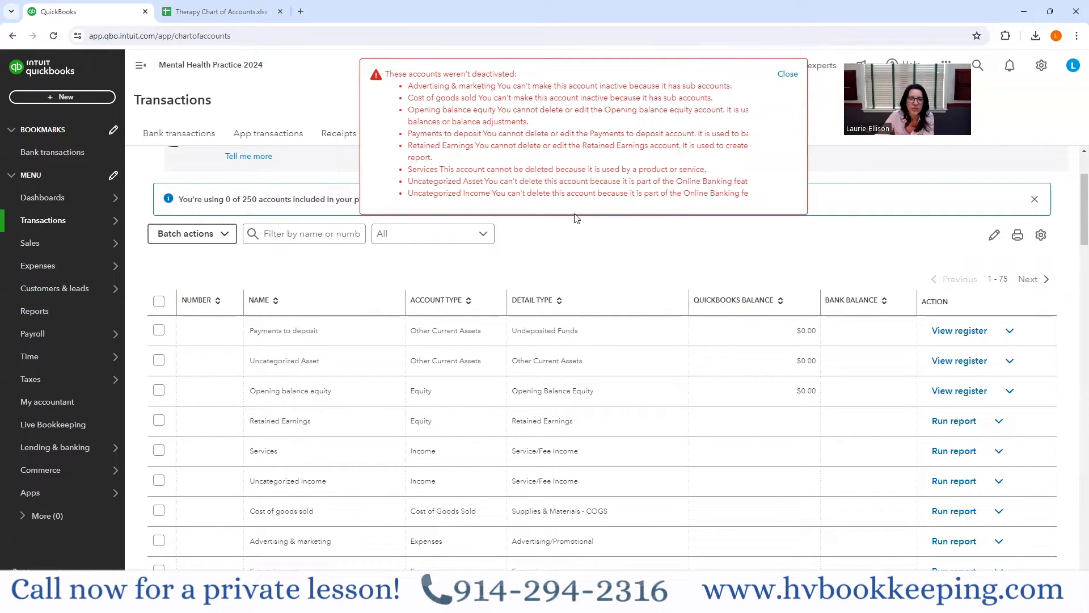
# - Make the Entertainment expense account inactive and dismiss the notice about the accounts that weren't deactivated
pyautogui.scroll(-2, 608, 340)
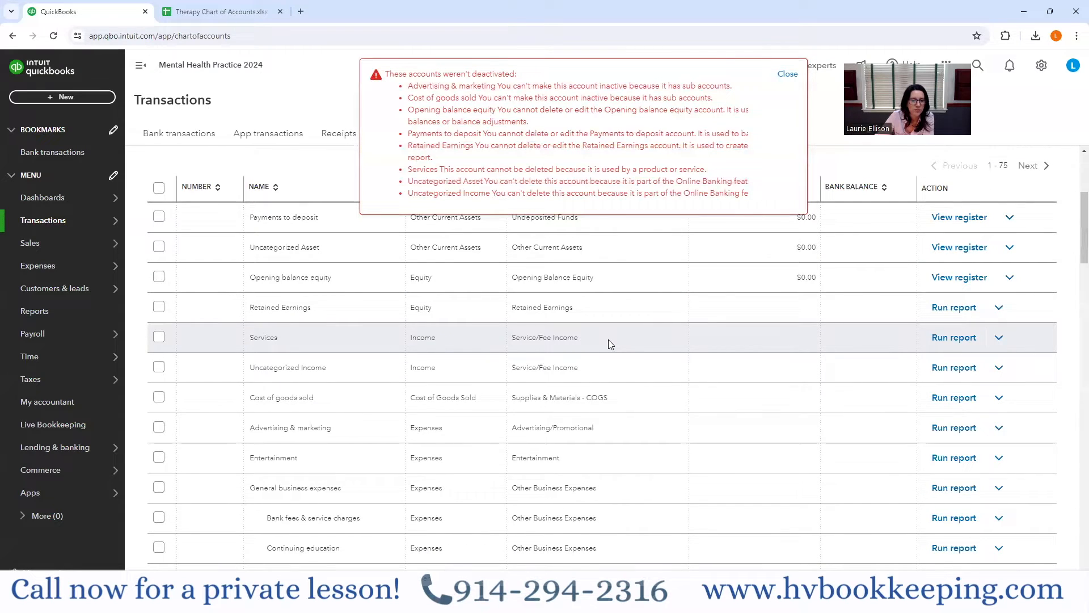
pyautogui.scroll(1, 608, 339)
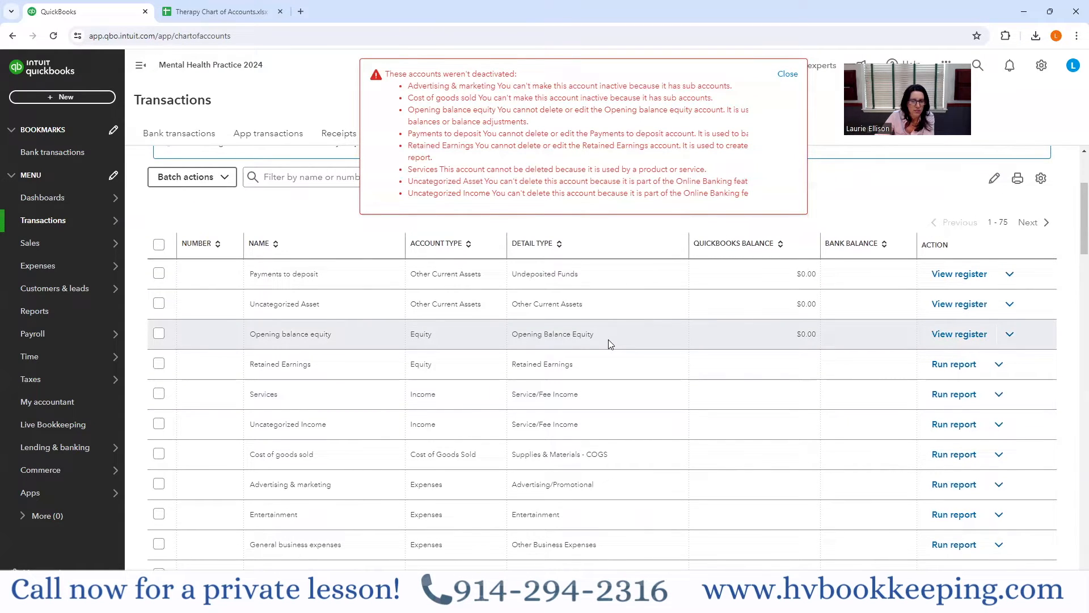
pyautogui.scroll(-2, 689, 381)
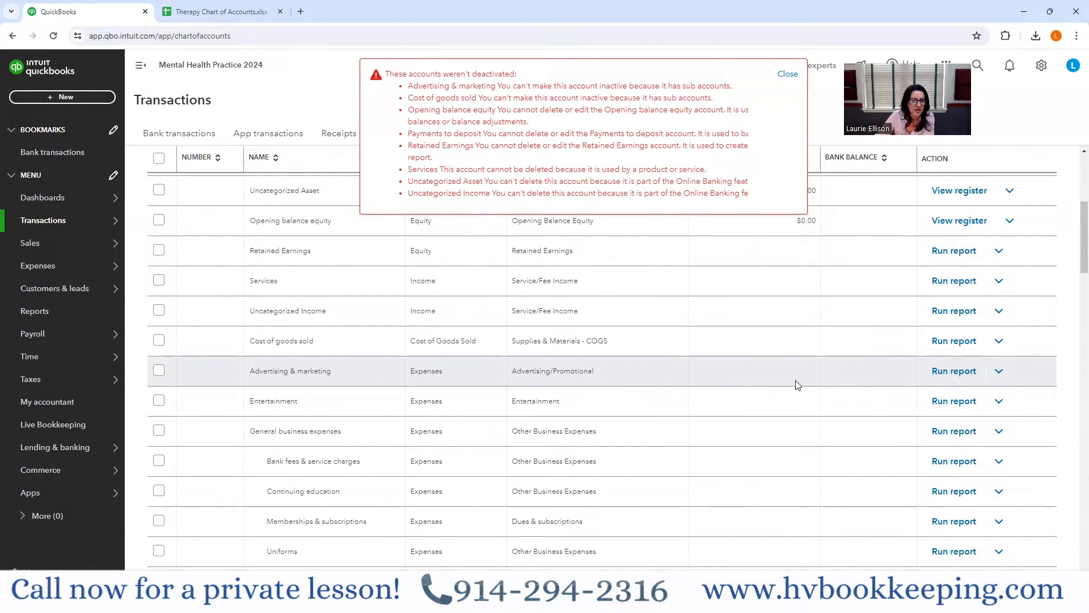
pyautogui.scroll(-1, 798, 385)
pyautogui.scroll(-1, 736, 433)
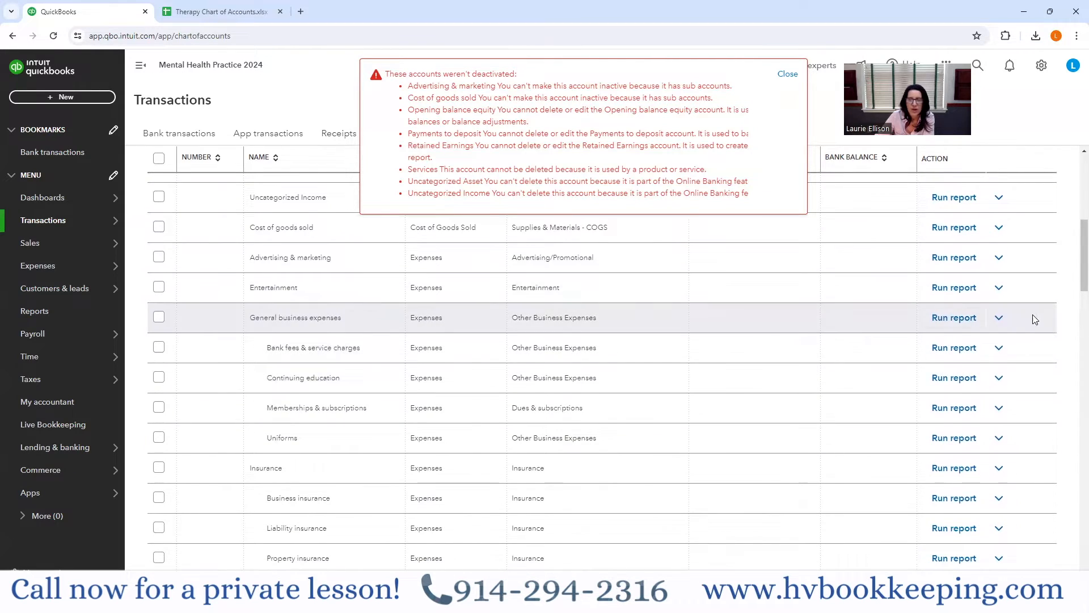
pyautogui.click(998, 287)
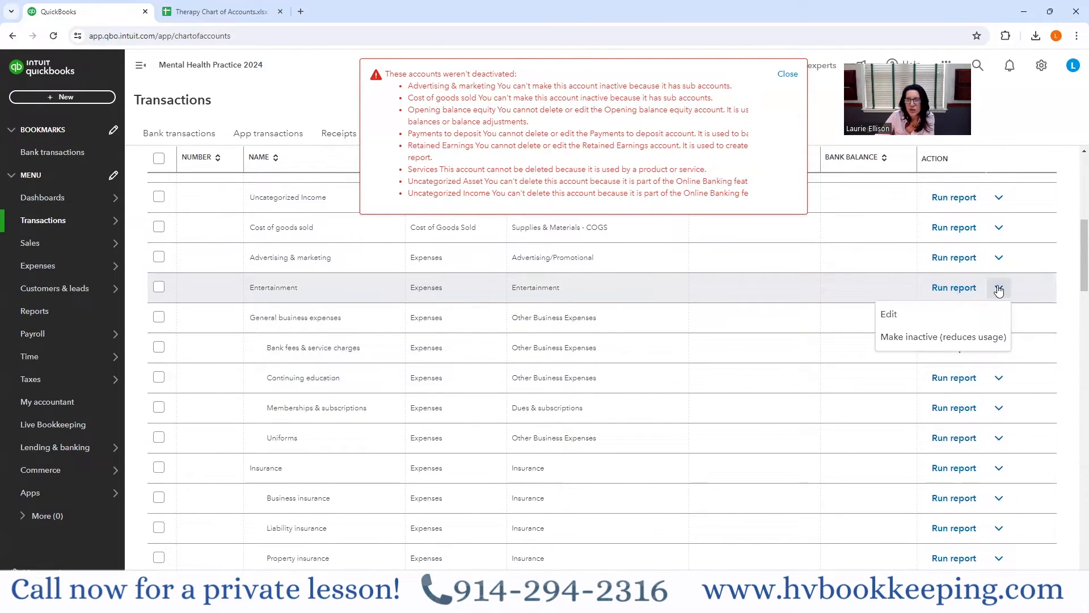
pyautogui.click(934, 336)
pyautogui.click(643, 376)
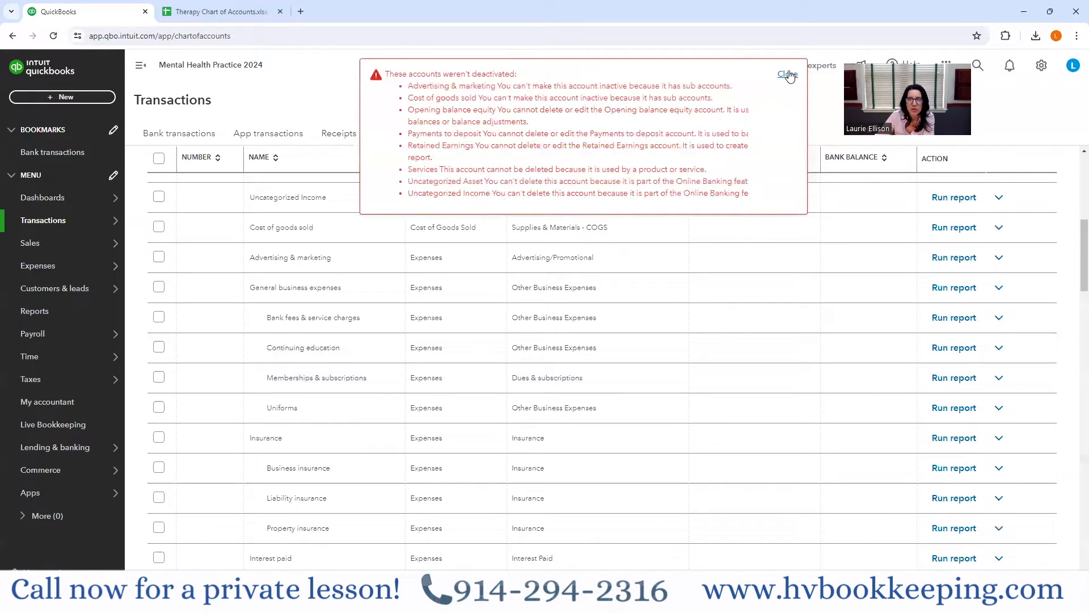
pyautogui.click(787, 74)
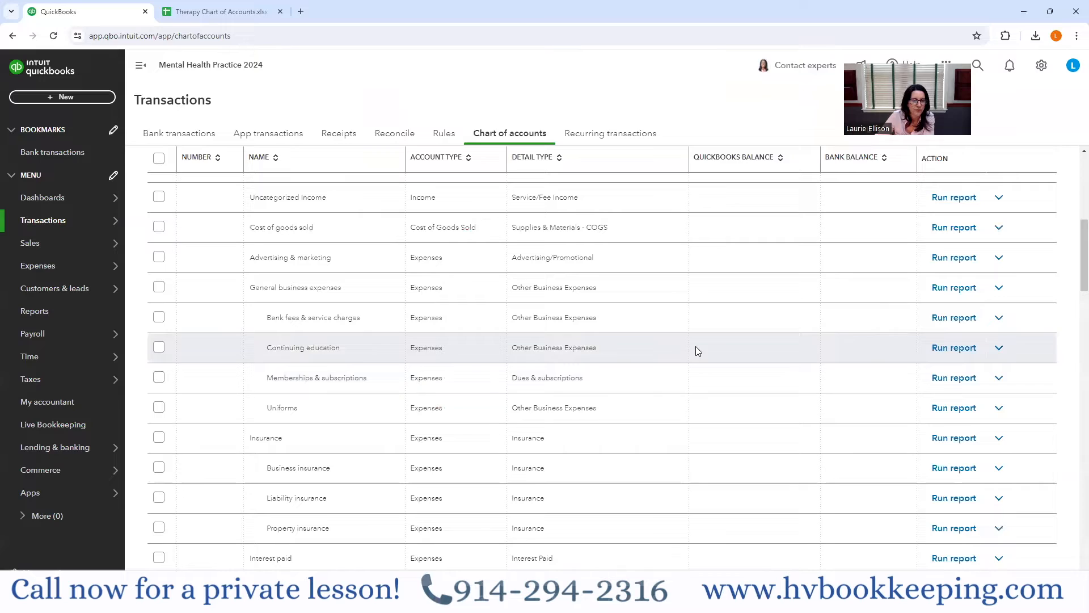
# - Make the Uniforms subaccount under General business expenses inactive
pyautogui.click(999, 408)
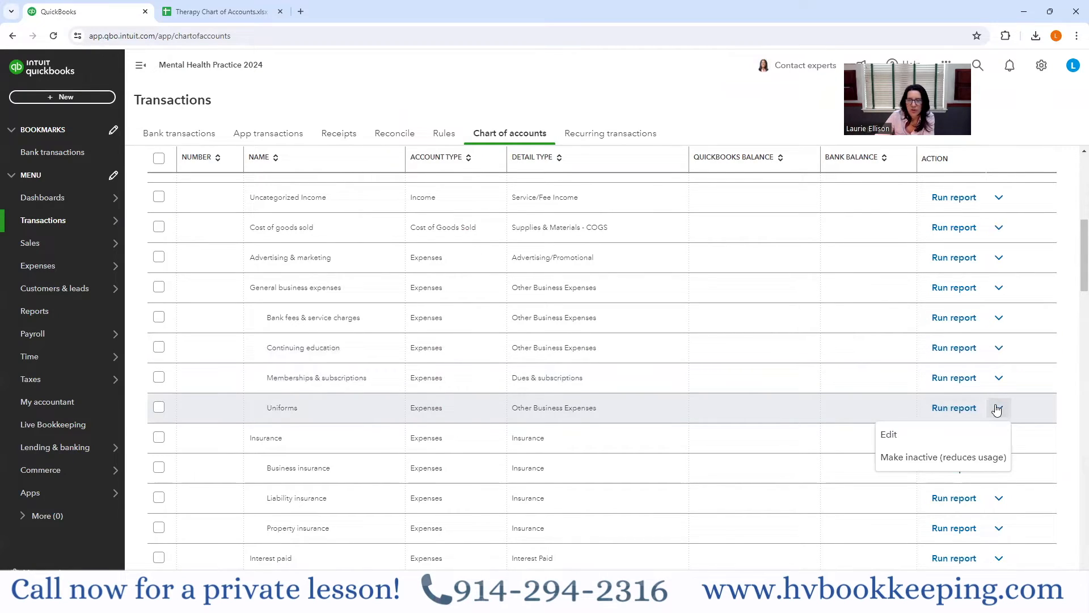
pyautogui.click(898, 459)
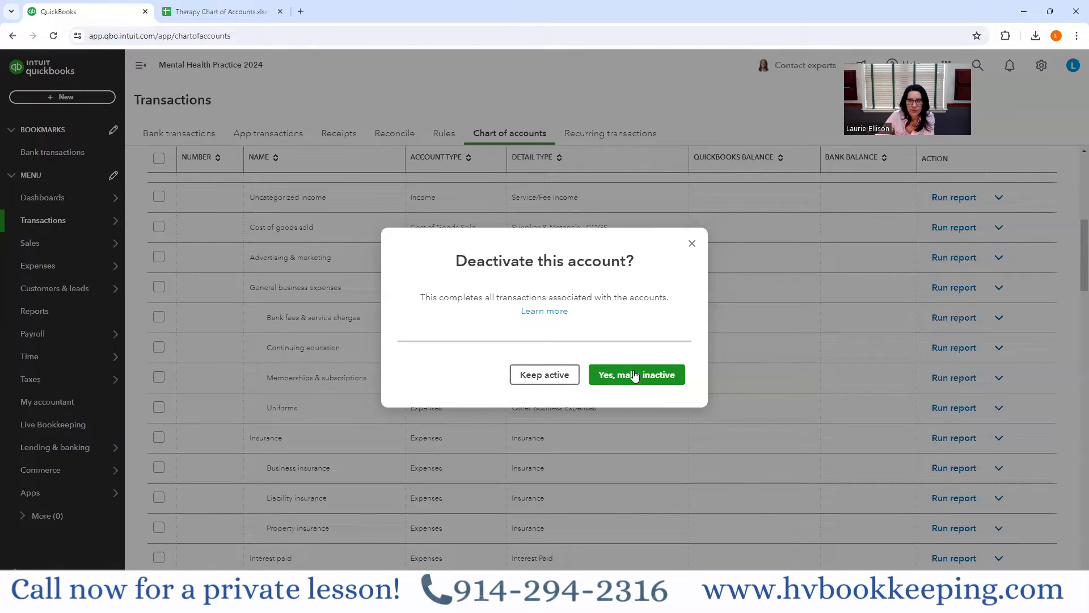
pyautogui.click(636, 375)
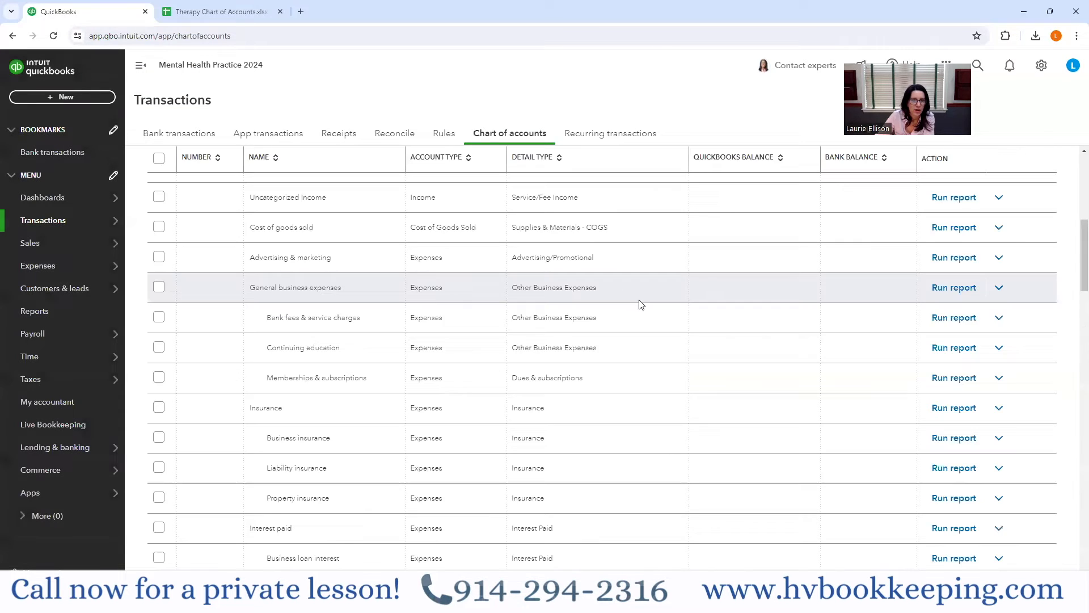
# - Examine the remaining expense accounts and subaccounts, from Insurance through Utilities, and the other income and other expense accounts
pyautogui.scroll(-3, 568, 343)
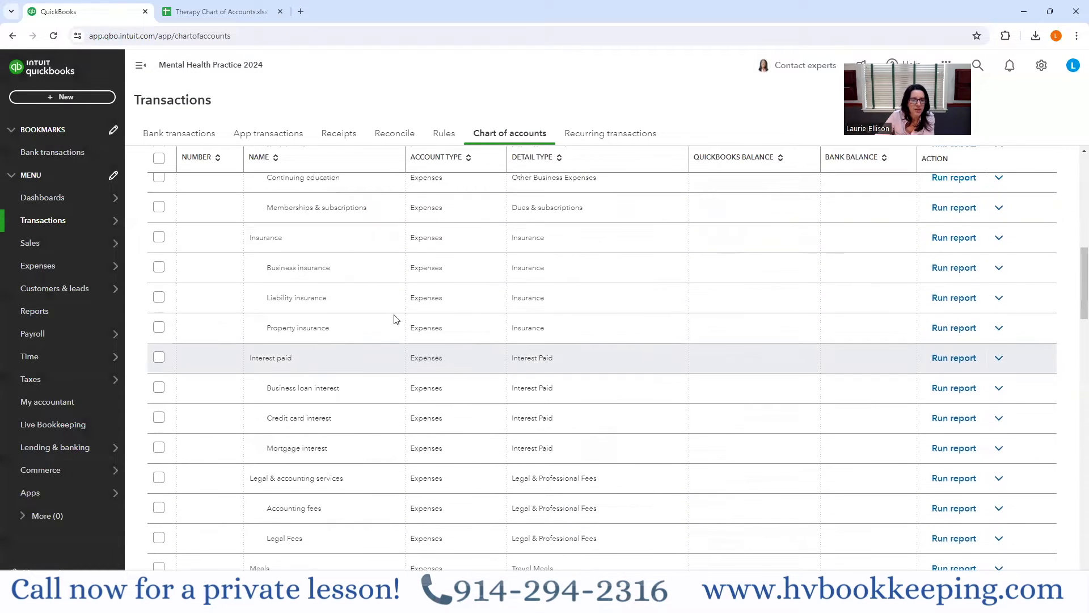
pyautogui.scroll(-5, 538, 474)
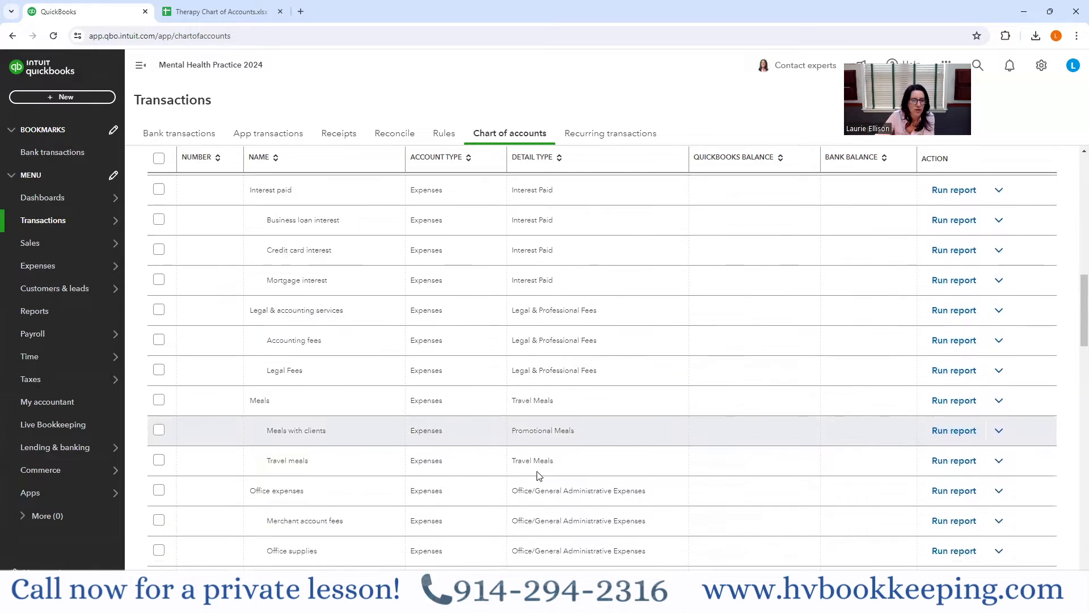
pyautogui.scroll(-10, 541, 468)
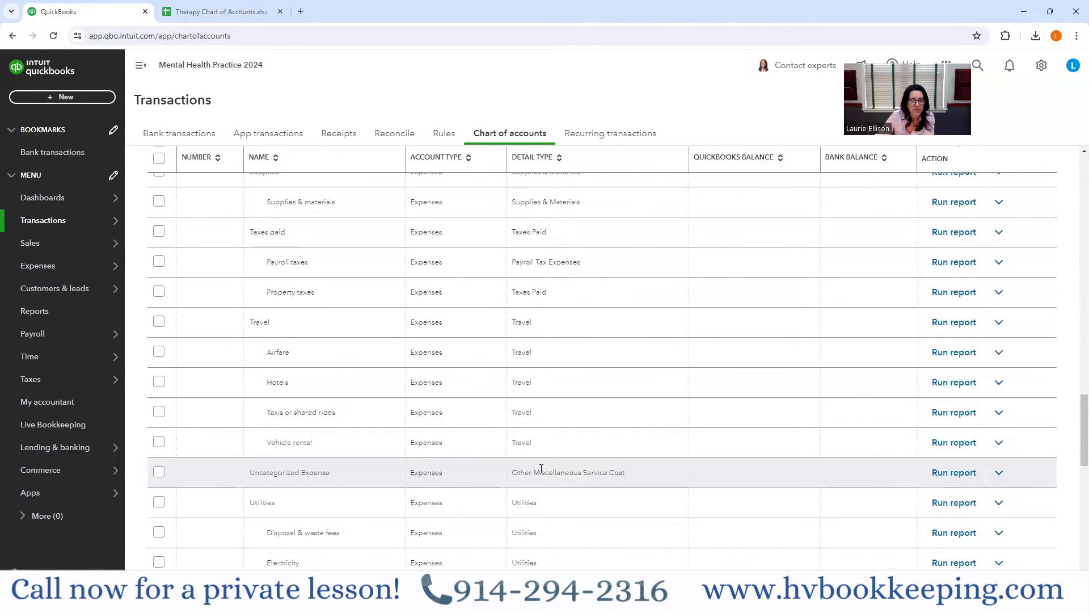
pyautogui.scroll(-2, 541, 468)
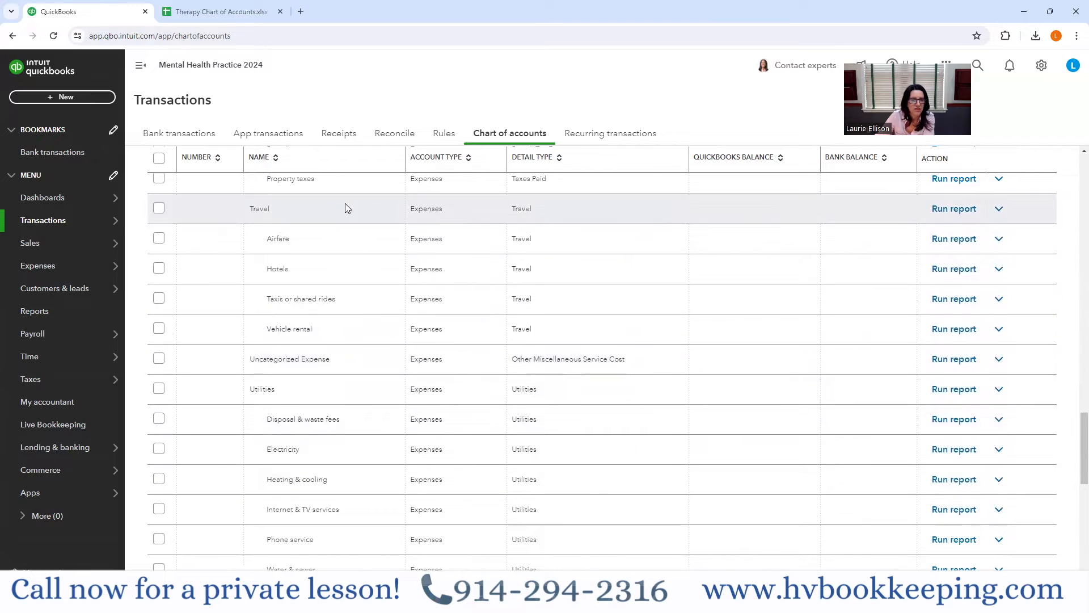
pyautogui.scroll(-3, 540, 362)
pyautogui.scroll(-6, 597, 372)
pyautogui.scroll(-1, 596, 379)
pyautogui.scroll(5, 847, 550)
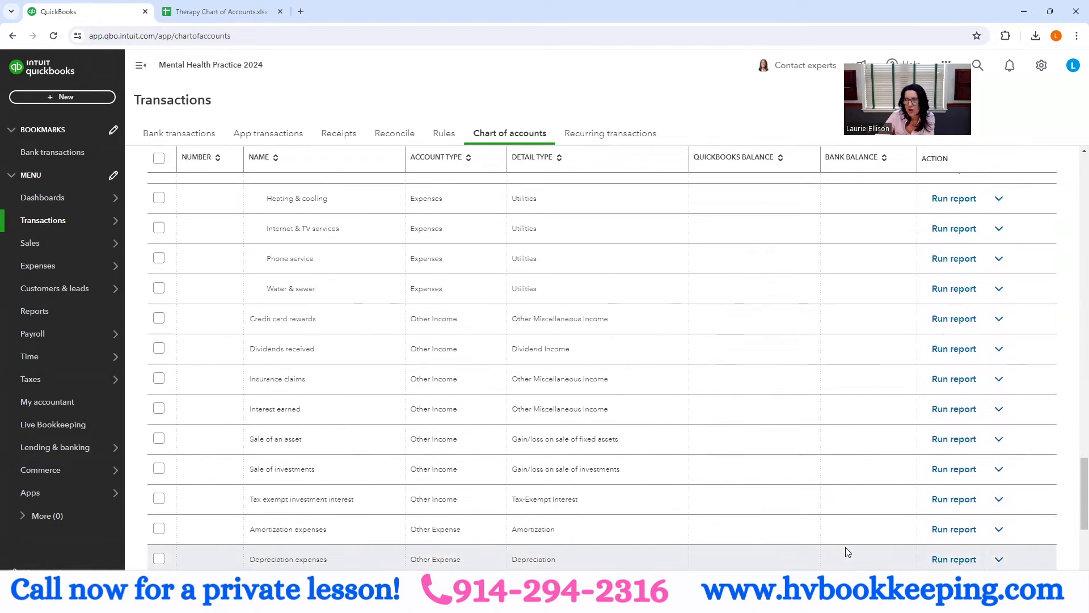
pyautogui.scroll(4, 737, 501)
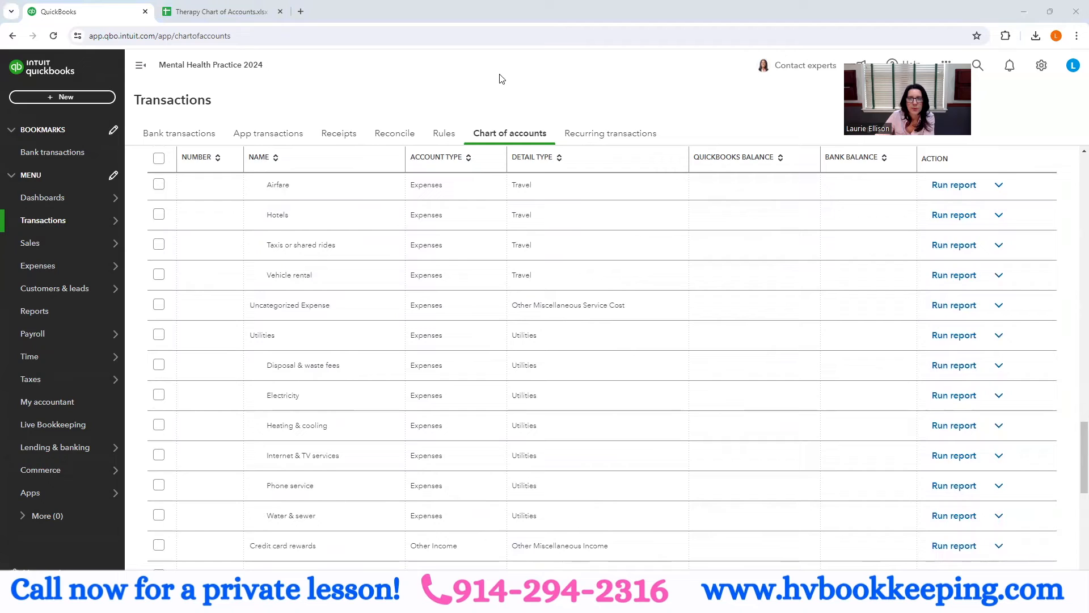
pyautogui.scroll(10, 502, 78)
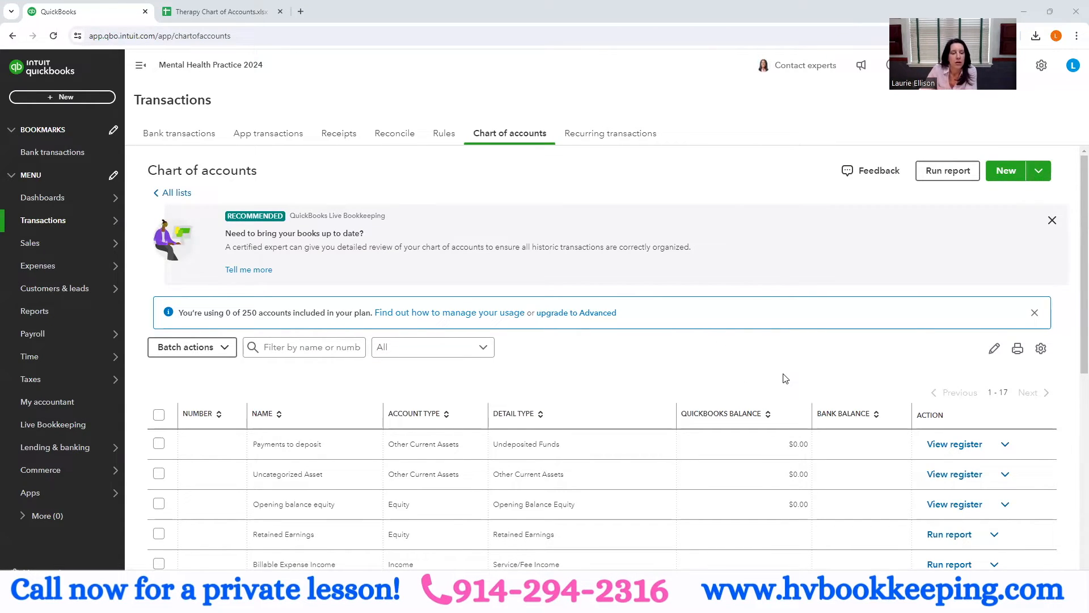
# - Check the shortened chart of accounts from Payments to deposit through Utilities
pyautogui.scroll(-3, 784, 377)
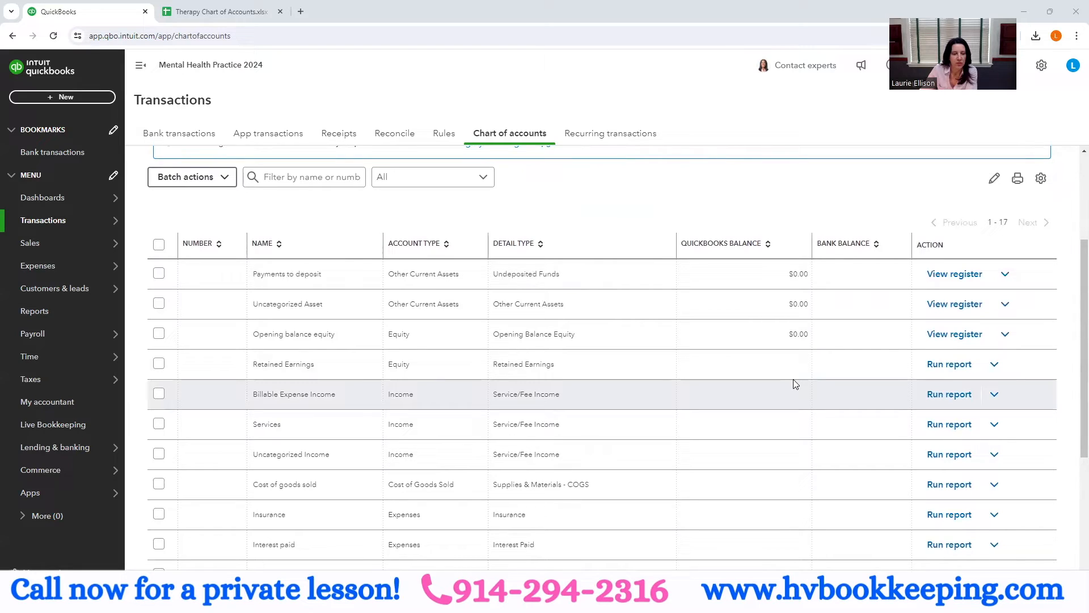
pyautogui.scroll(-2, 793, 379)
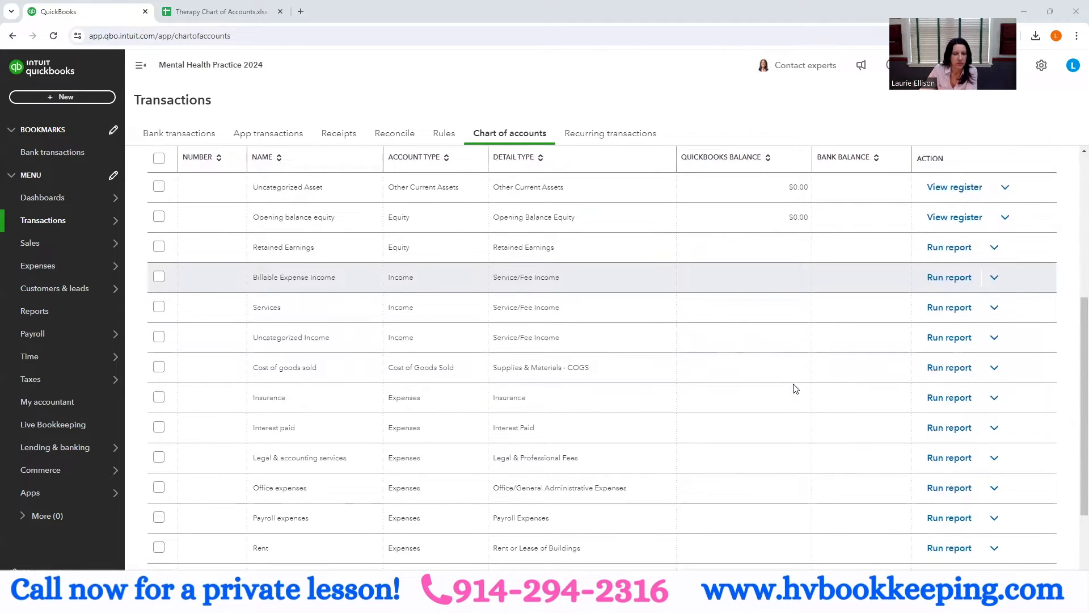
pyautogui.scroll(-2, 795, 389)
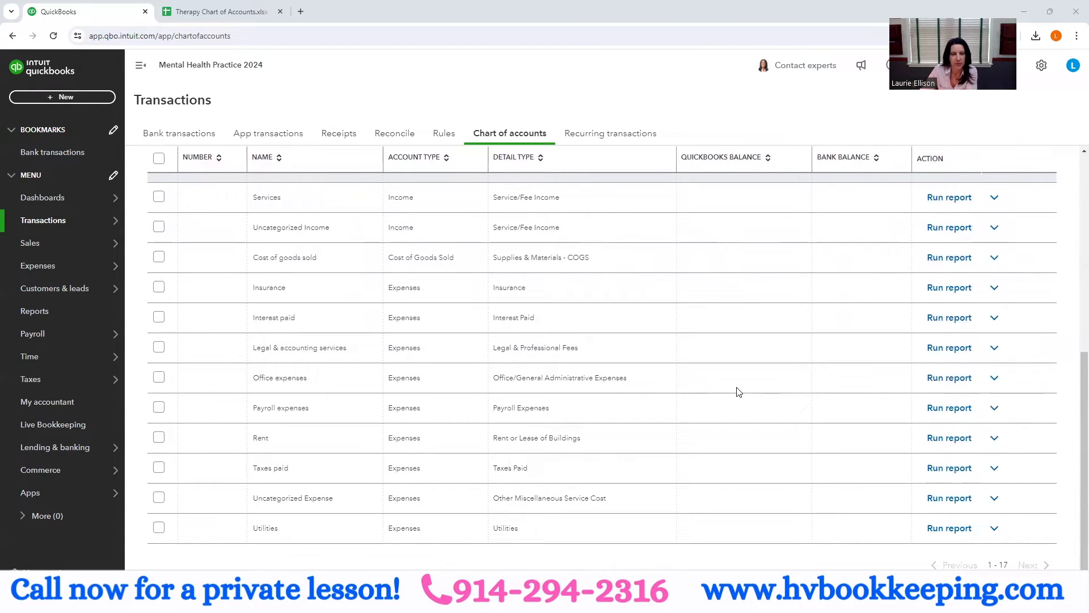
pyautogui.scroll(5, 624, 383)
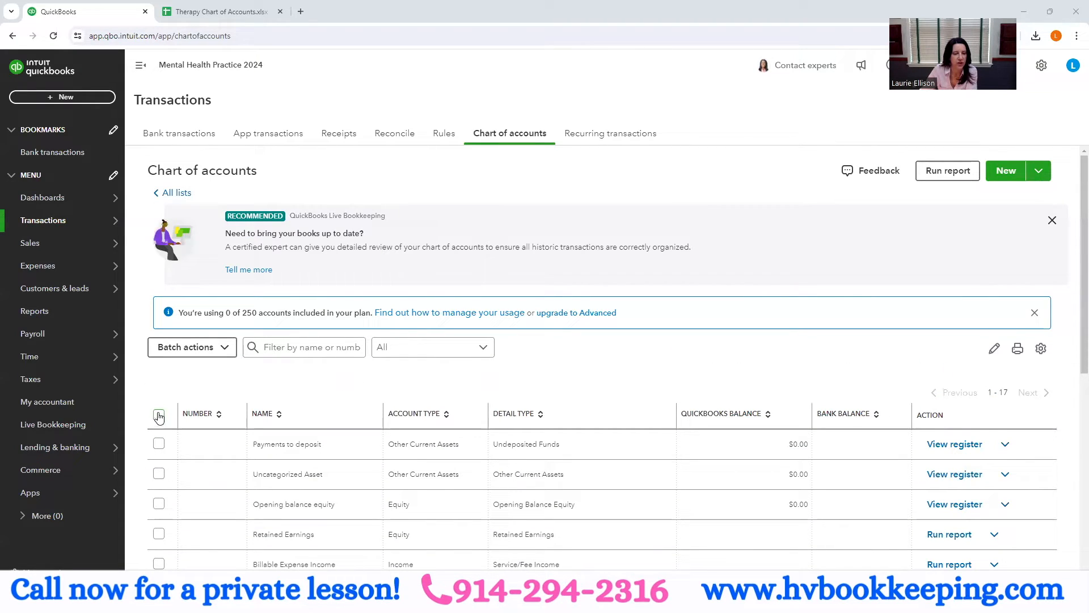
pyautogui.click(159, 415)
pyautogui.click(207, 349)
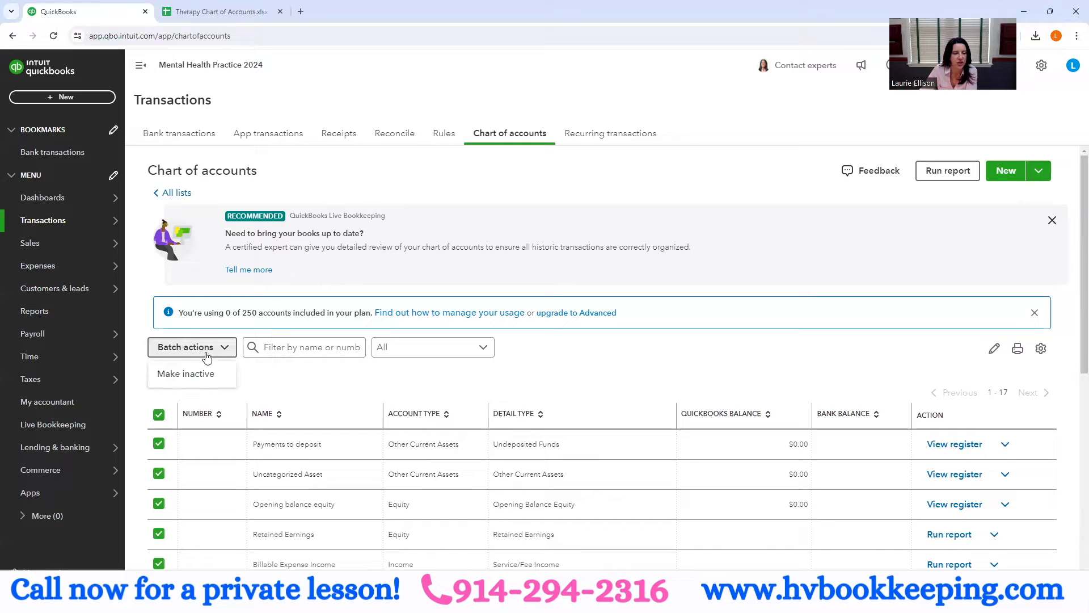
pyautogui.click(308, 380)
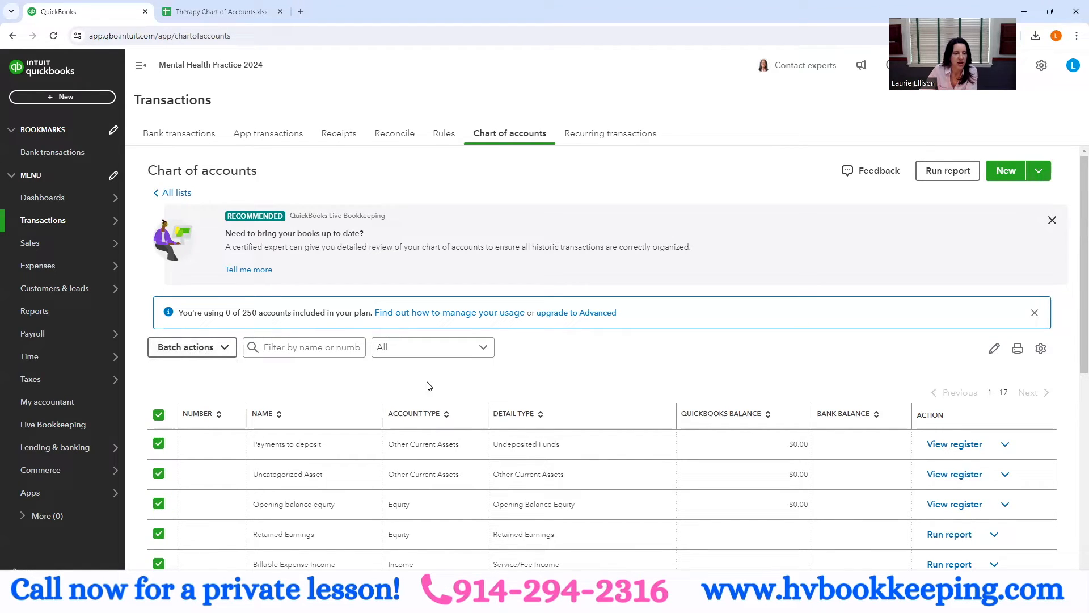
pyautogui.click(159, 416)
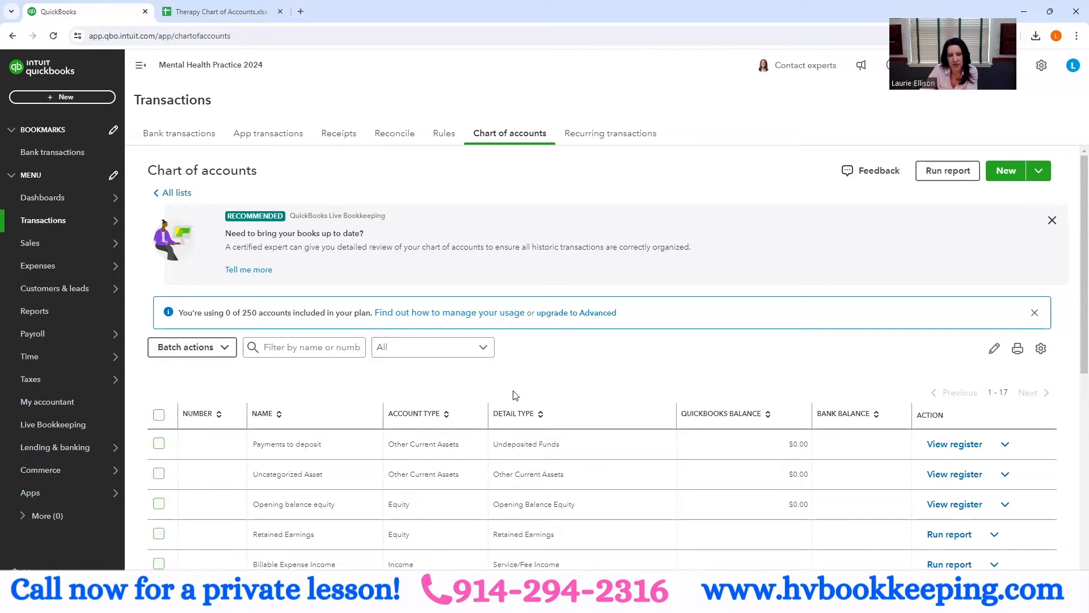
# - Review the remaining default accounts through Utilities, and check them against the detail types in G2:G7 of the Therapy Chart of Accounts spreadsheet
pyautogui.scroll(-3, 515, 395)
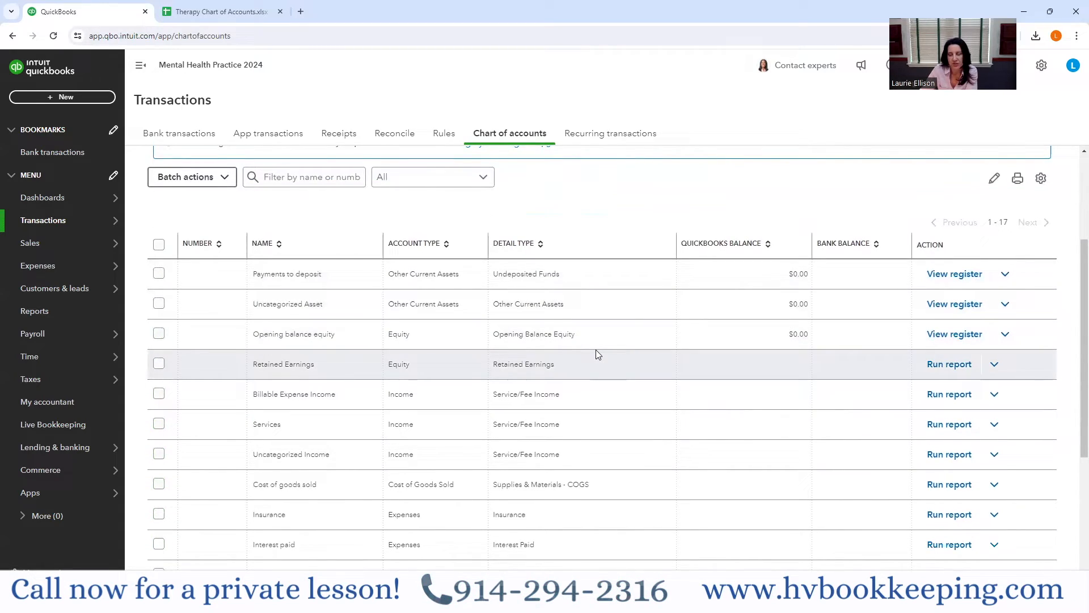
pyautogui.scroll(-3, 596, 353)
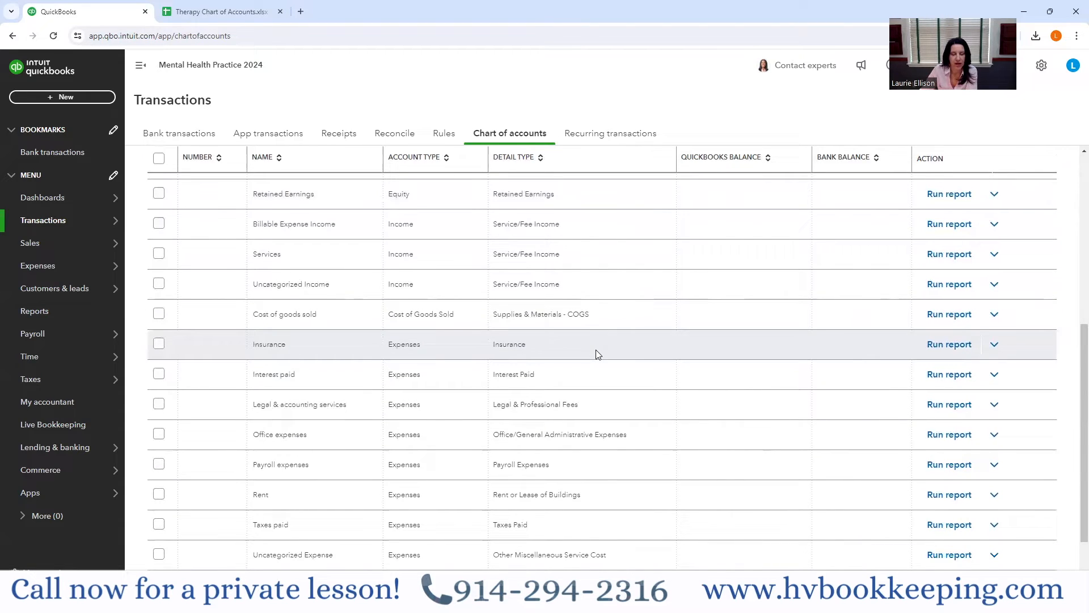
pyautogui.scroll(-2, 596, 353)
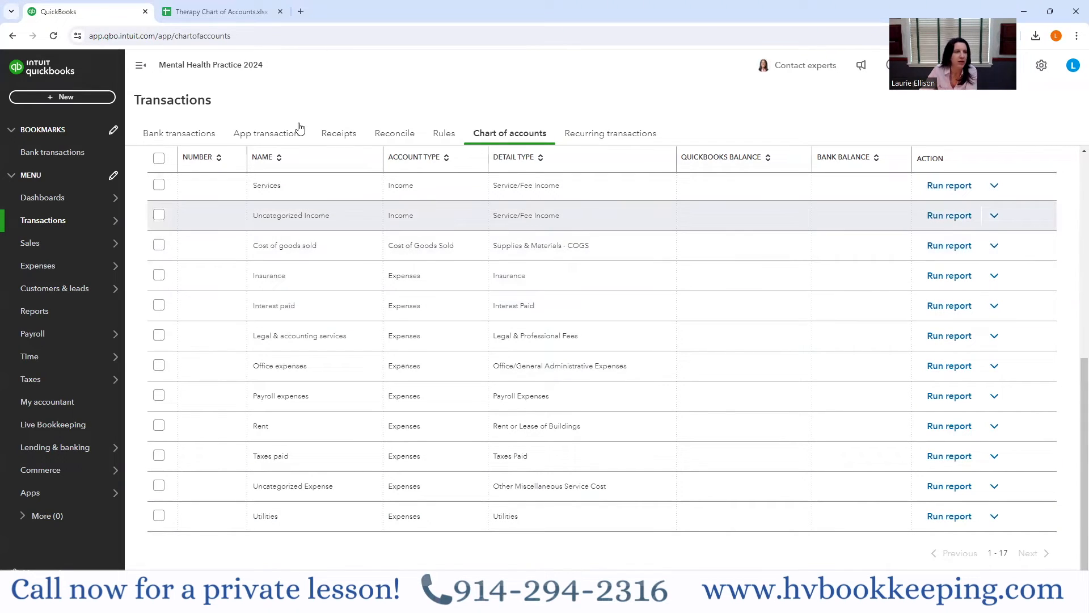
pyautogui.click(222, 11)
pyautogui.moveTo(342, 160); pyautogui.dragTo(435, 218)
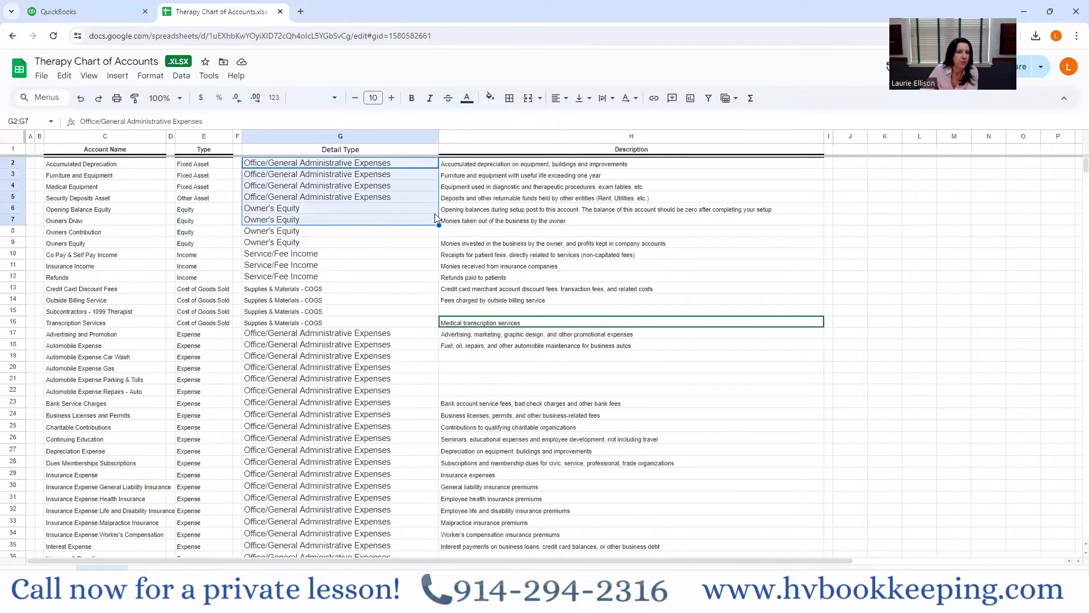
# - In QuickBooks, load the Therapy Chart of Accounts.xlsx Google Sheet into the account import and accept the field mapping with Account number as No Match
pyautogui.click(69, 12)
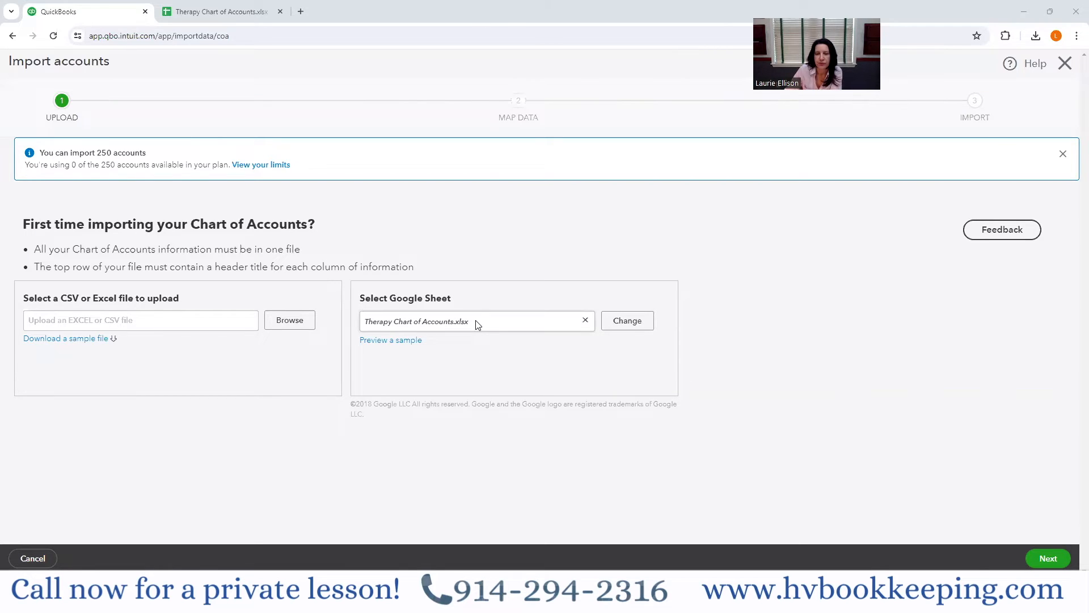
pyautogui.click(1050, 559)
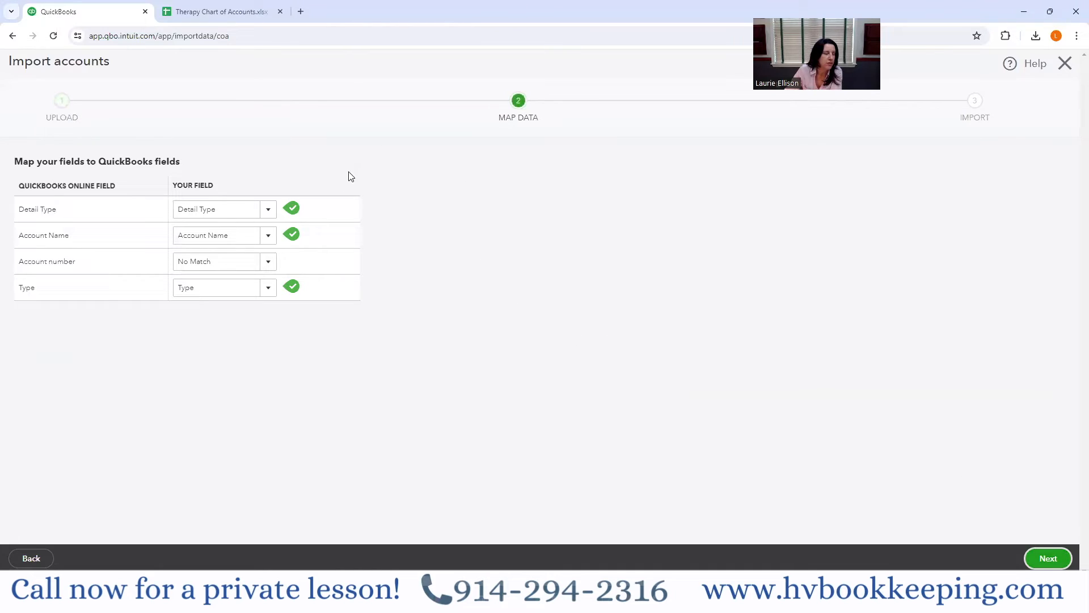
pyautogui.click(269, 262)
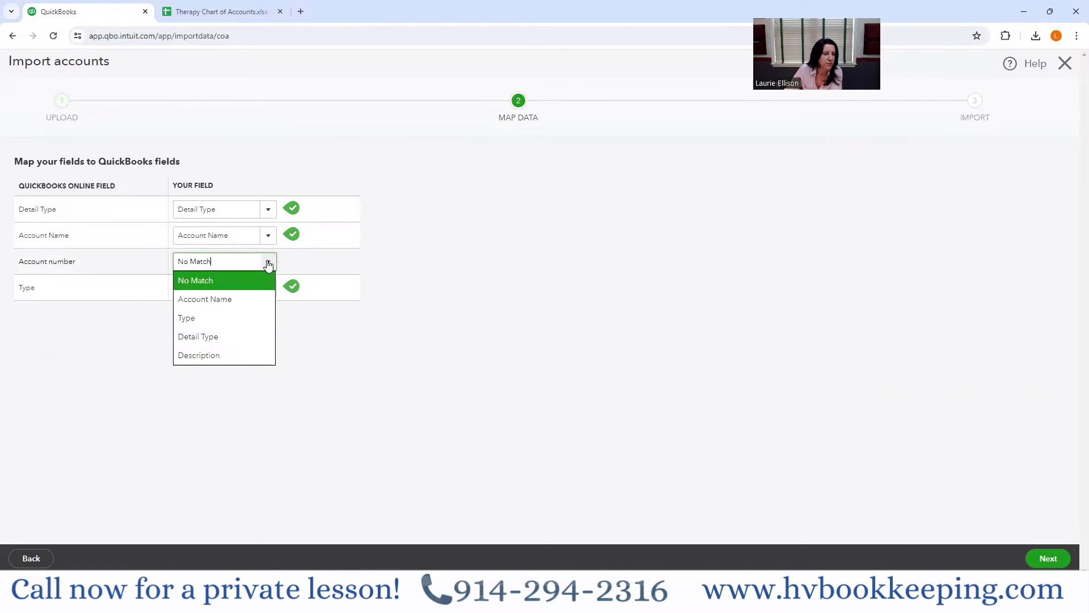
pyautogui.click(269, 263)
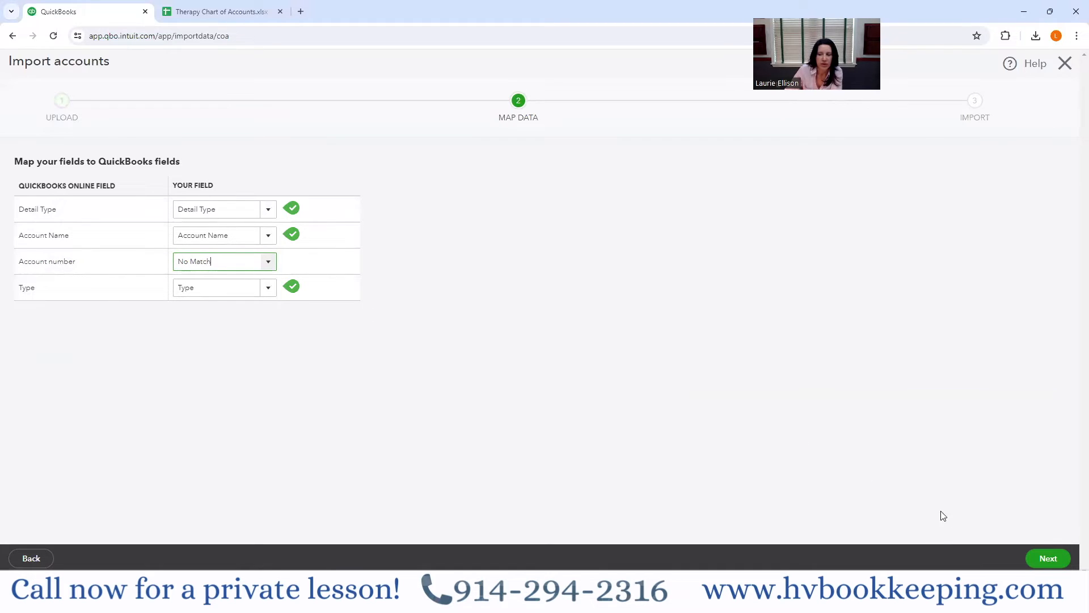
pyautogui.click(1049, 559)
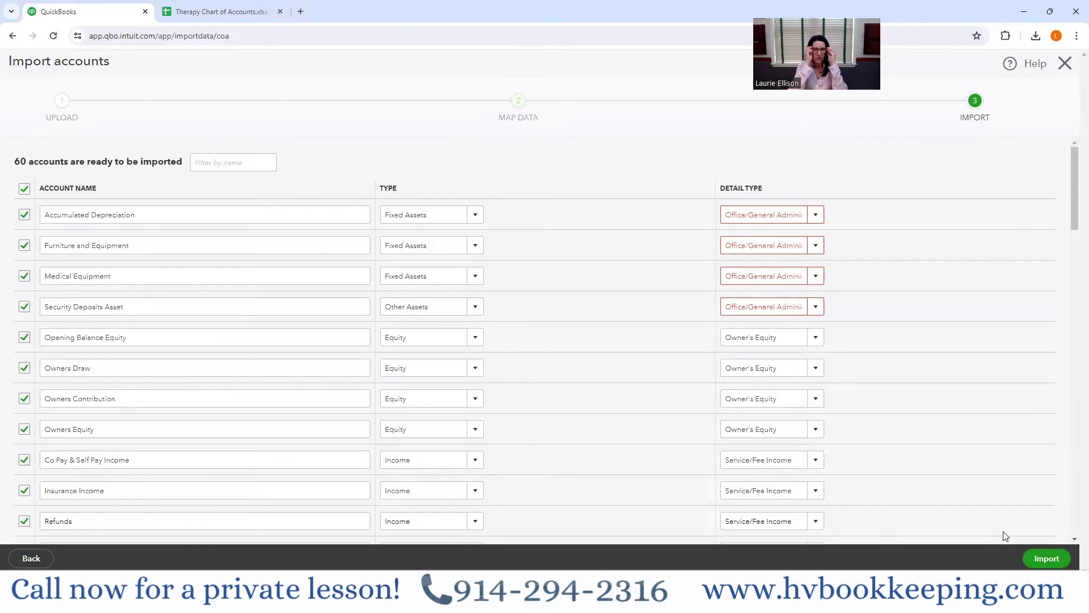
# - Set the detail type of Accumulated Depreciation to Accumulated Depreciation and that of Furniture and Equipment to Furniture & Fixtures
pyautogui.click(817, 216)
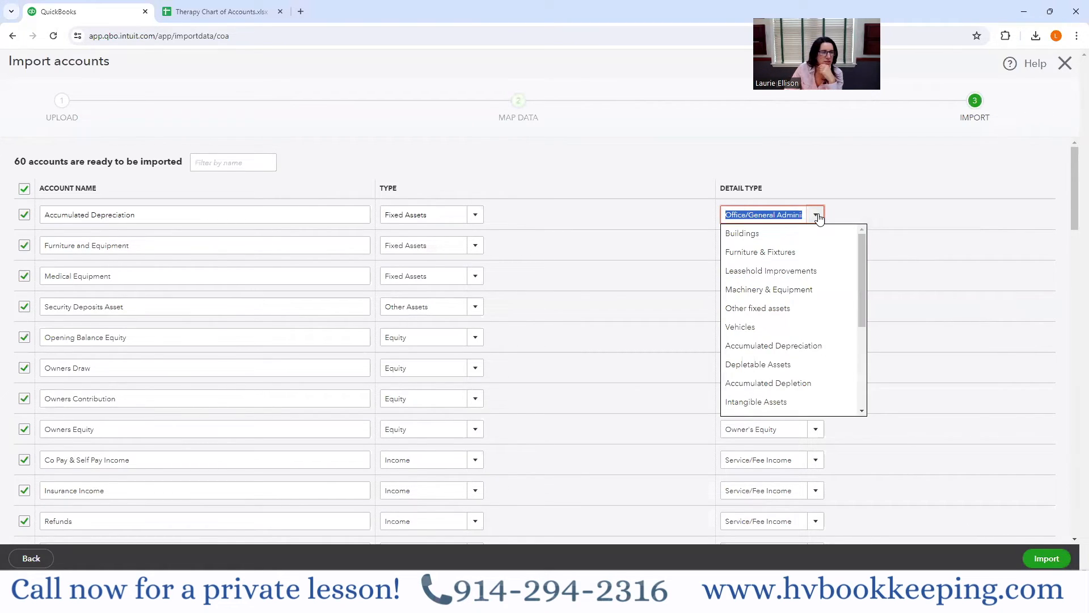
pyautogui.click(763, 347)
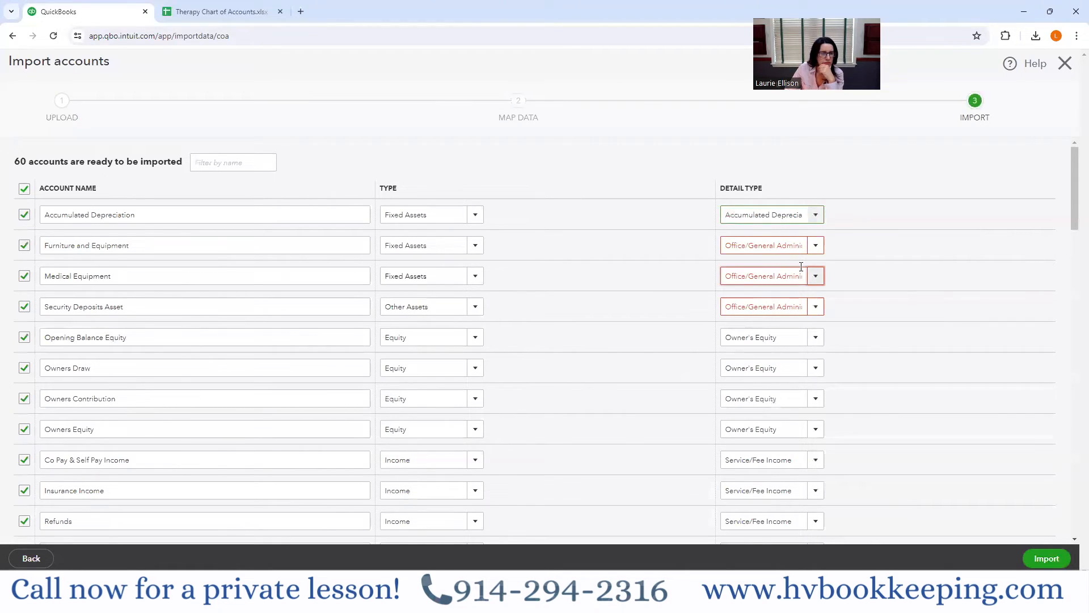
pyautogui.click(816, 245)
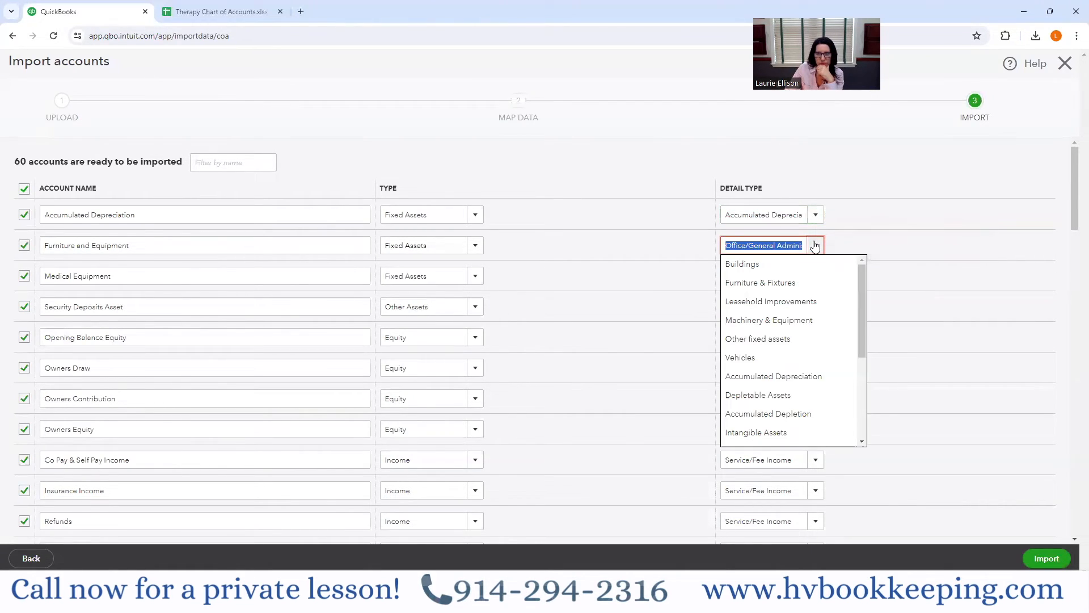
pyautogui.click(780, 283)
# - Set the detail type of Medical Equipment to Machinery & Equipment and that of Security Deposits Asset to Security Deposits
pyautogui.click(815, 276)
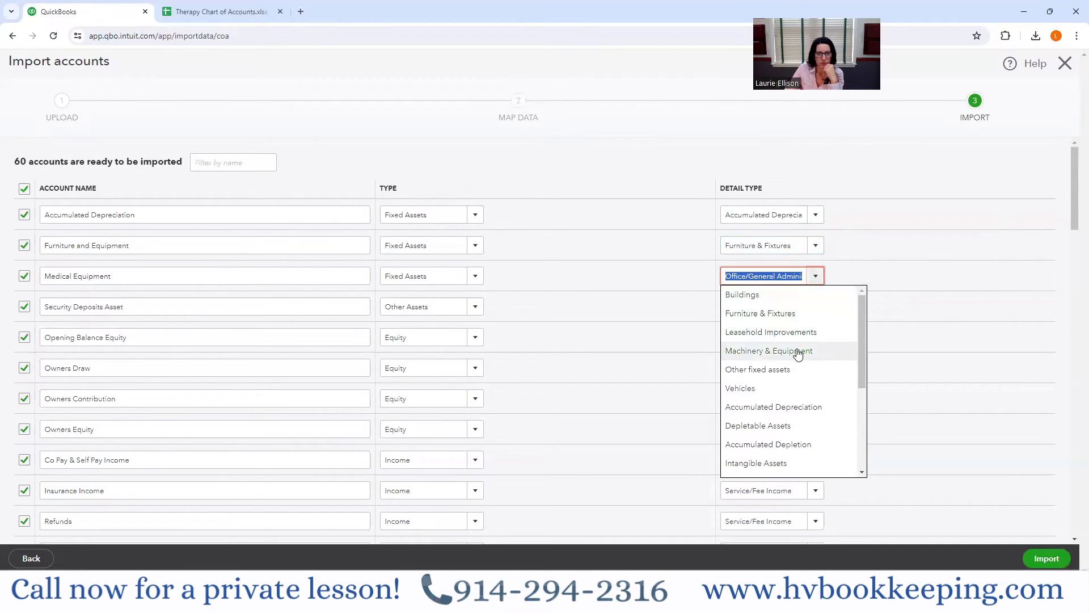
pyautogui.click(798, 357)
pyautogui.click(817, 310)
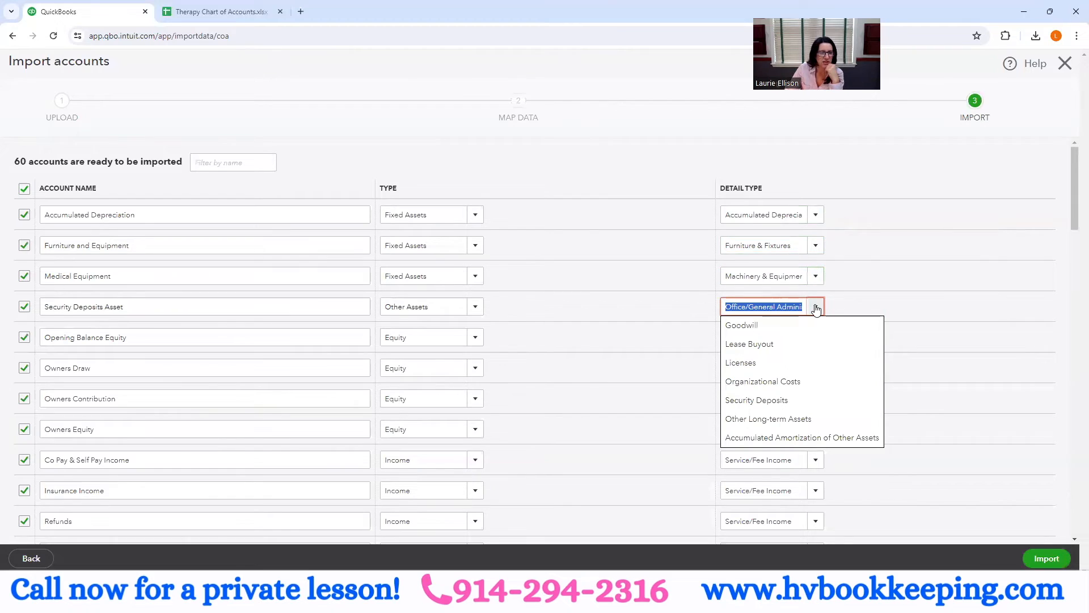
pyautogui.click(793, 400)
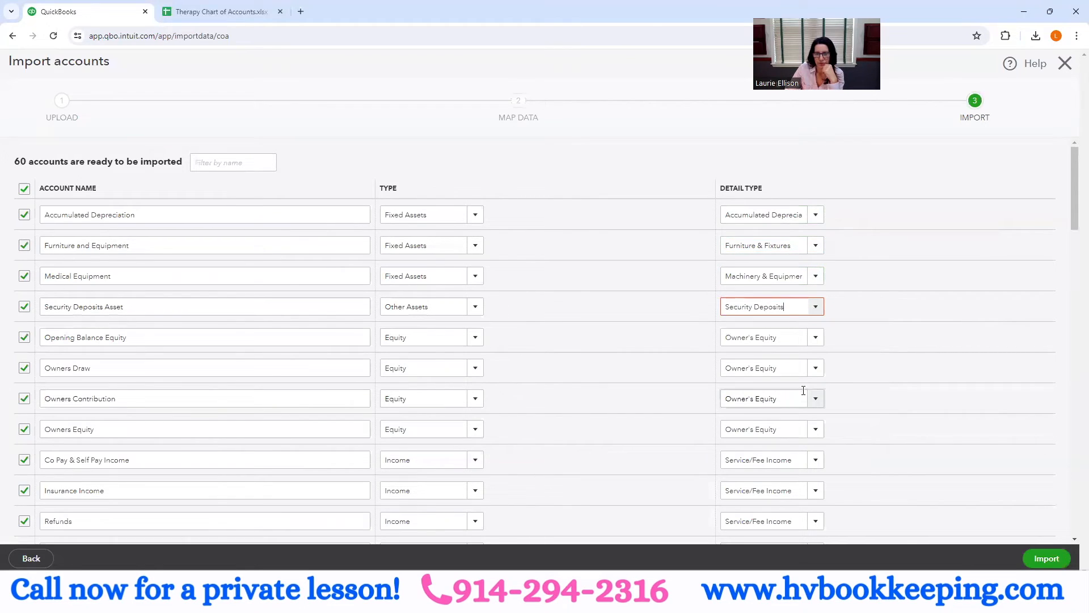
# - Set the detail type of Interest Income to Other Miscellaneous Income and that of Ask My Accountant to Other Miscellaneous Expense
pyautogui.scroll(-9, 858, 391)
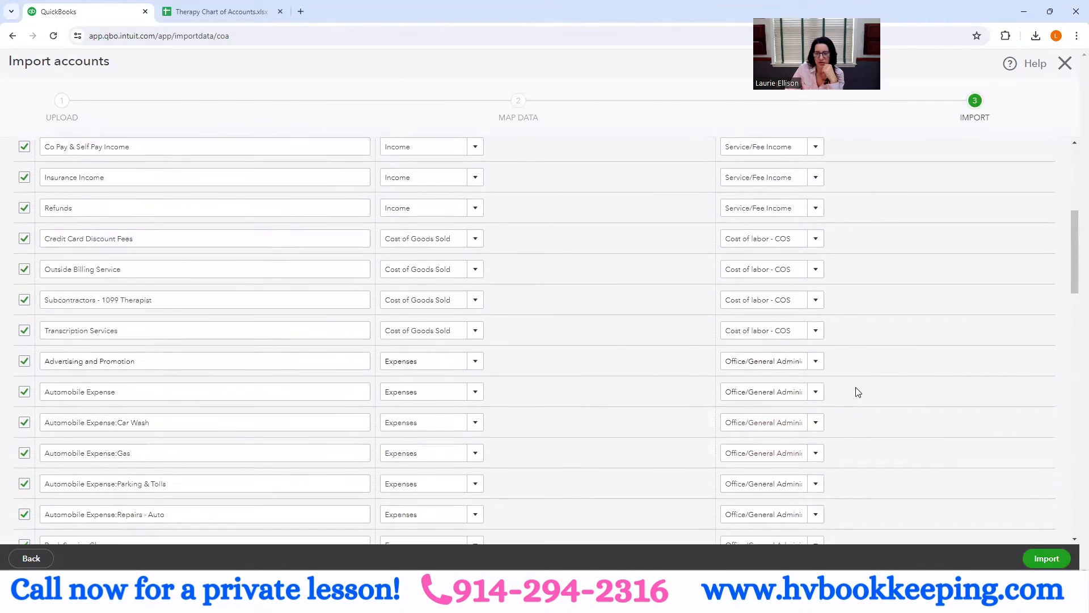
pyautogui.scroll(-12, 858, 391)
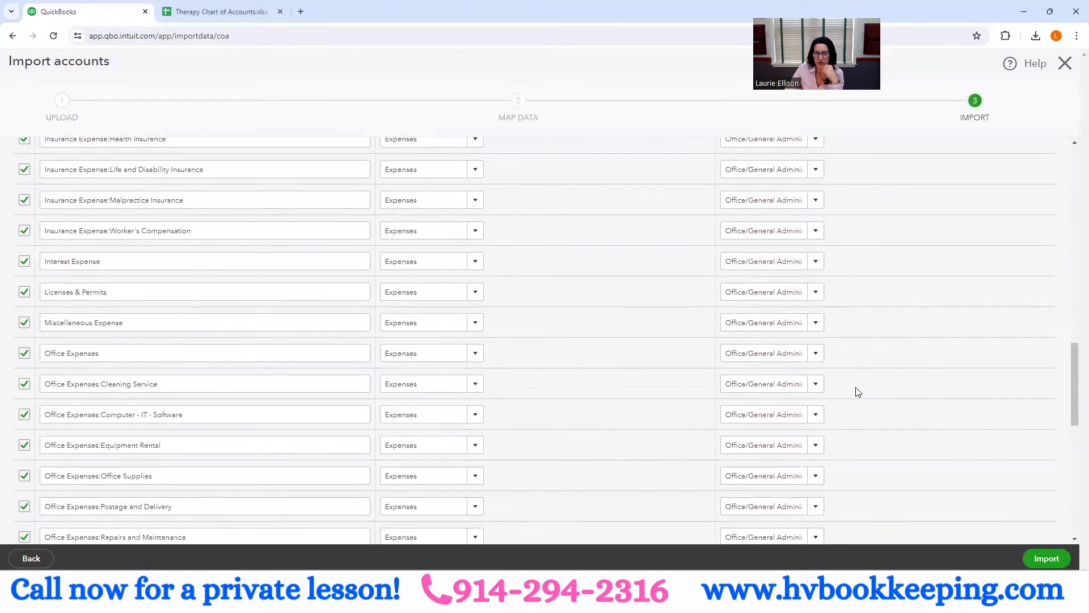
pyautogui.scroll(-4, 855, 393)
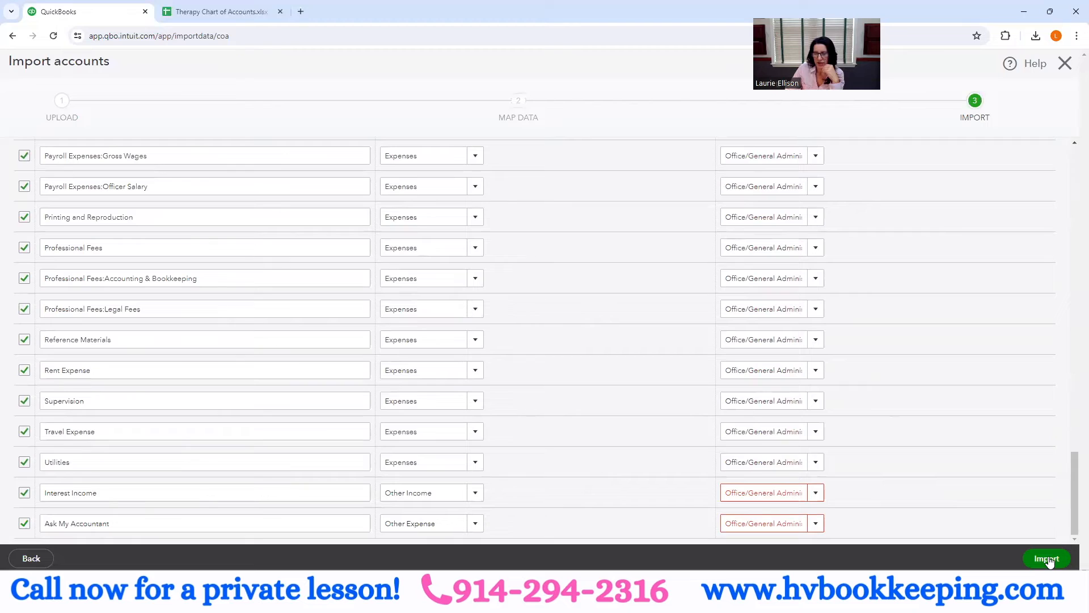
pyautogui.click(816, 493)
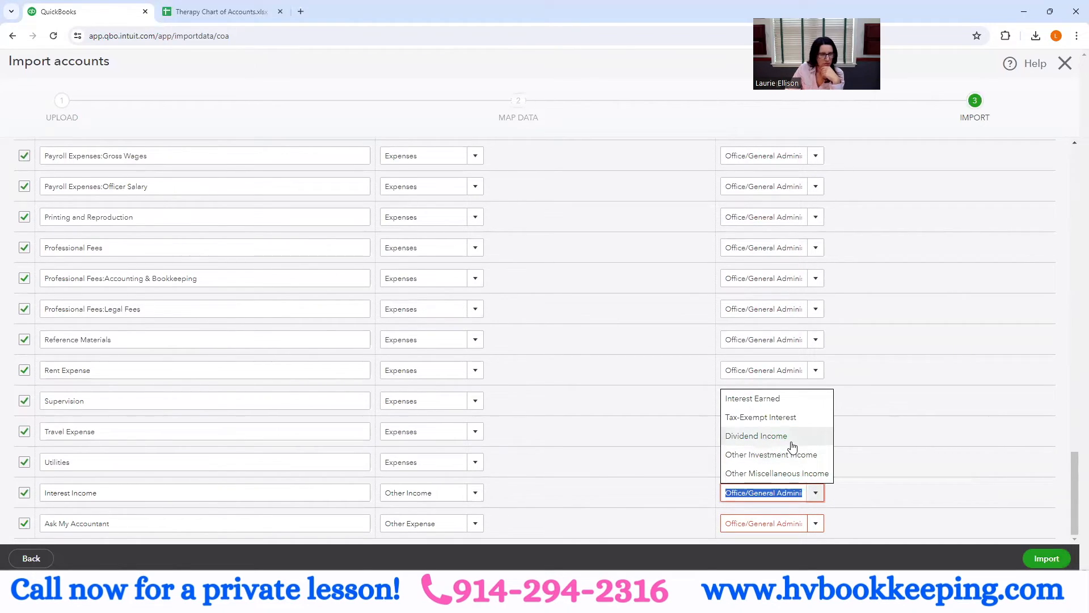
pyautogui.click(794, 474)
pyautogui.click(817, 525)
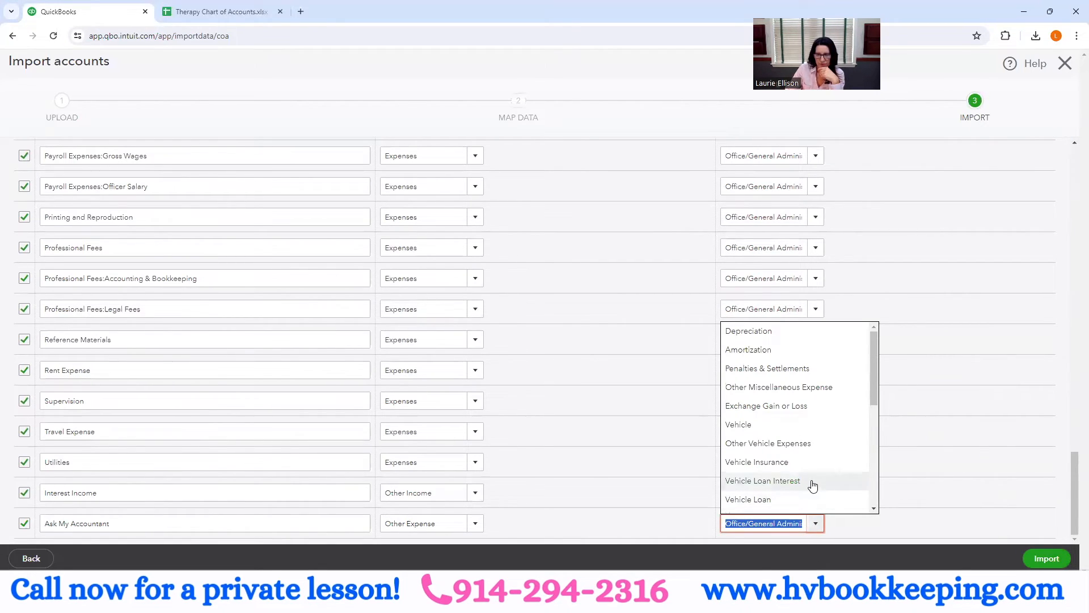
pyautogui.scroll(-5, 812, 494)
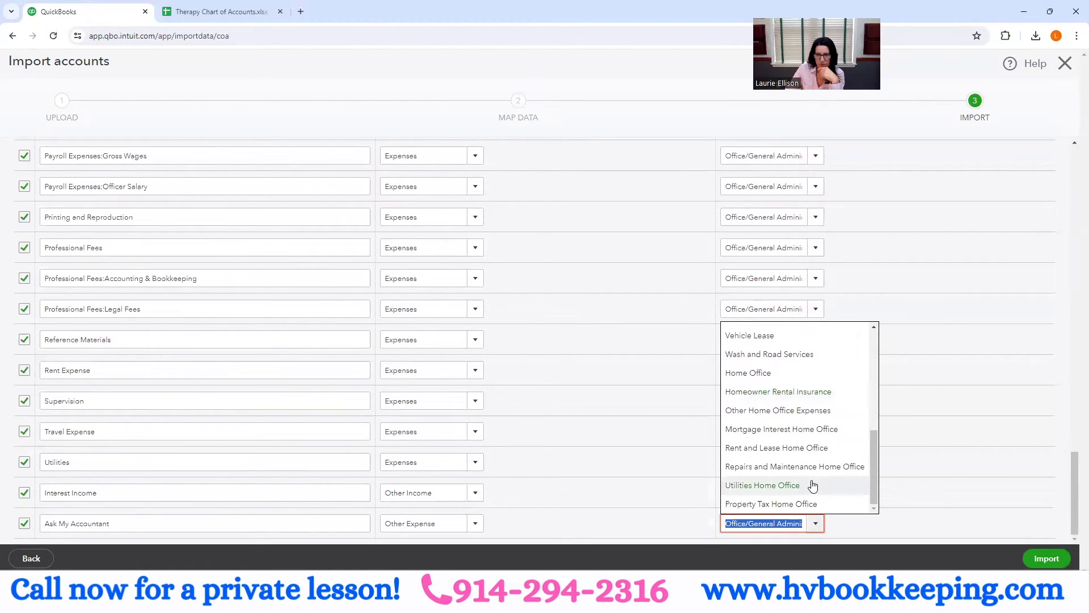
pyautogui.scroll(4, 813, 485)
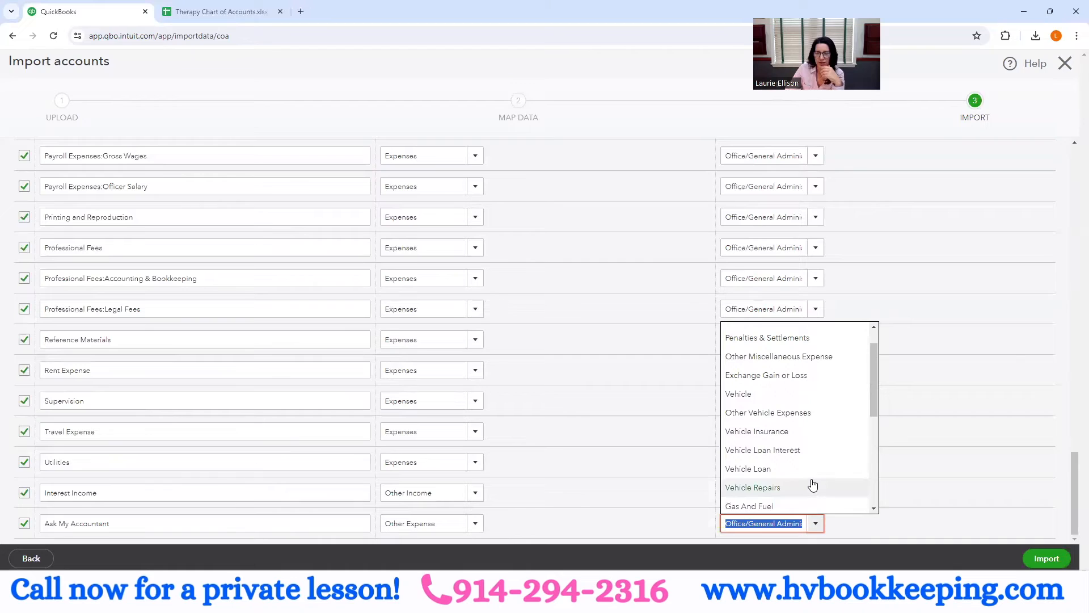
pyautogui.click(806, 356)
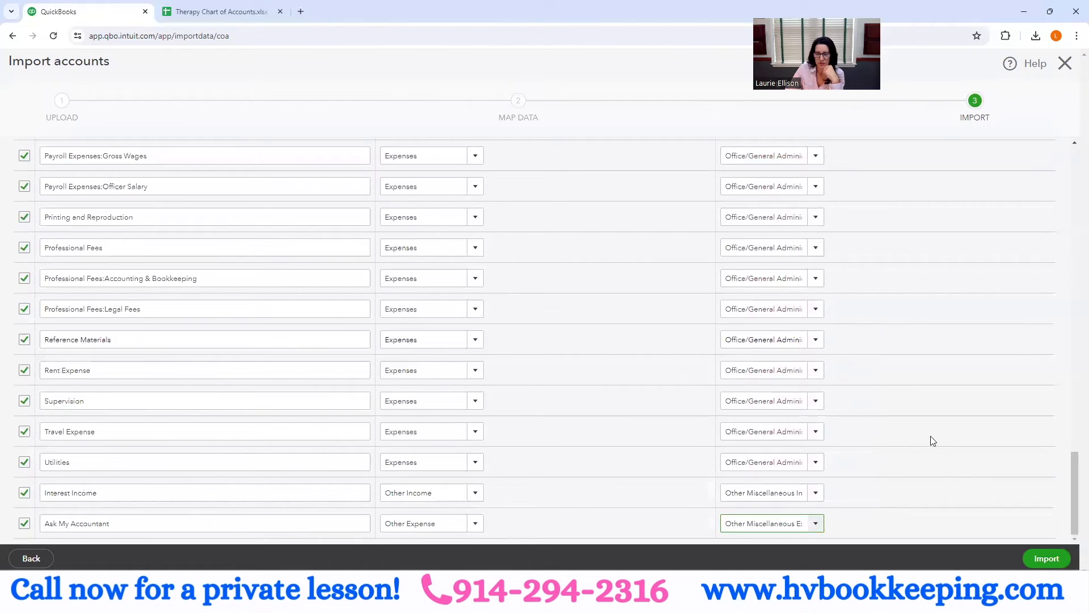
# - Import the accounts, then deselect all the duplicate accounts left over and leave the import without saving them
pyautogui.click(1046, 560)
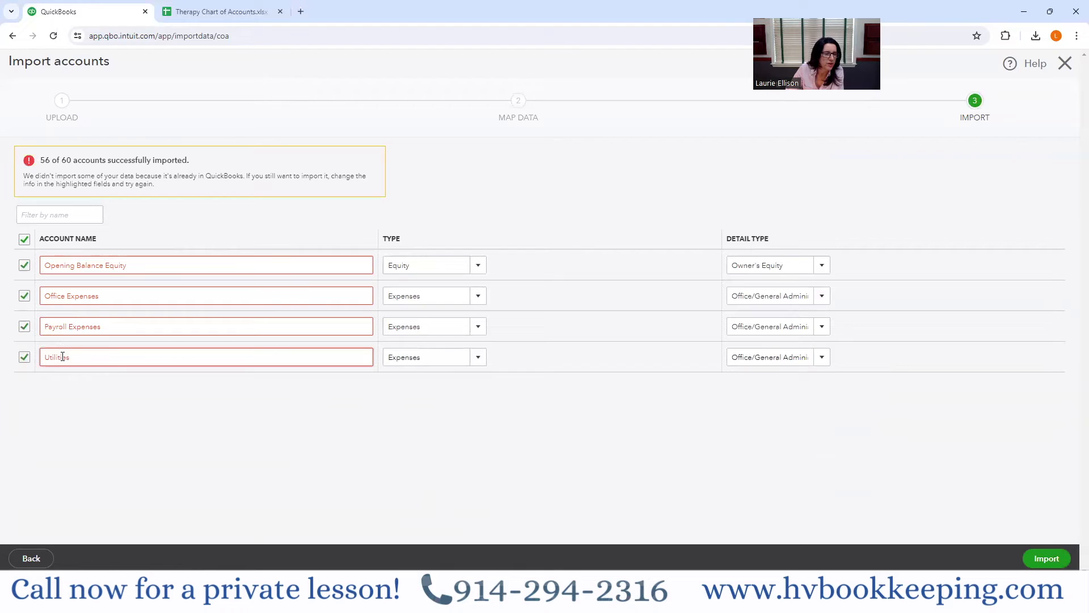
pyautogui.click(24, 240)
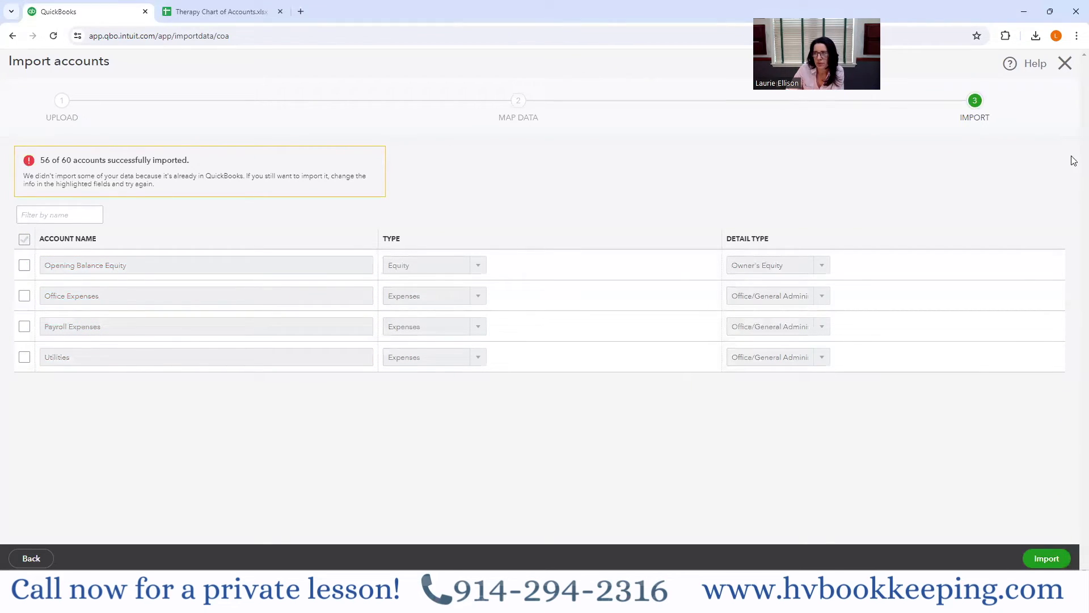
pyautogui.click(1065, 63)
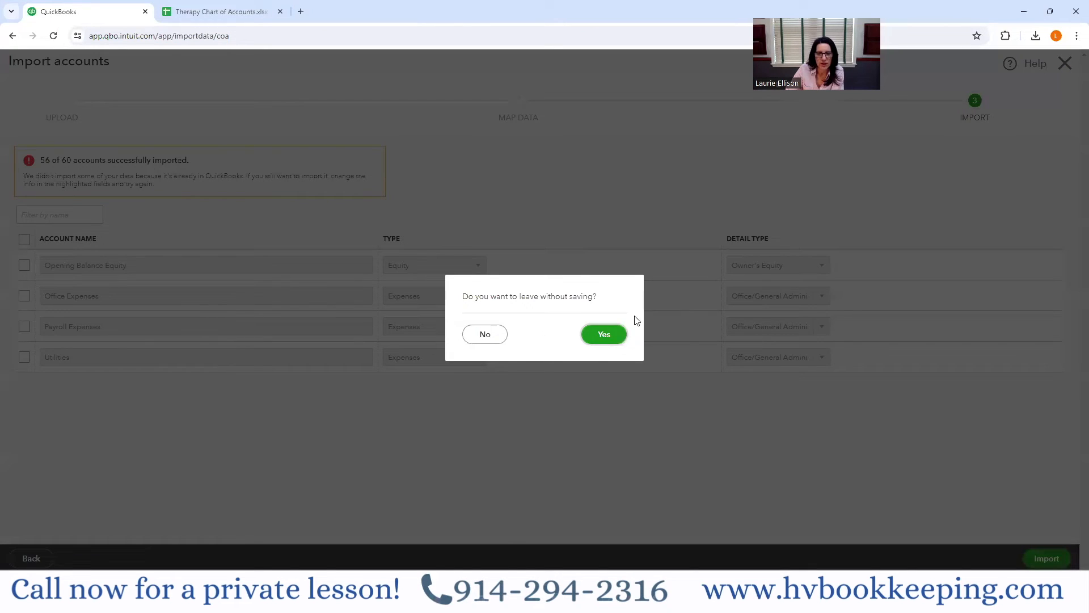
pyautogui.click(604, 335)
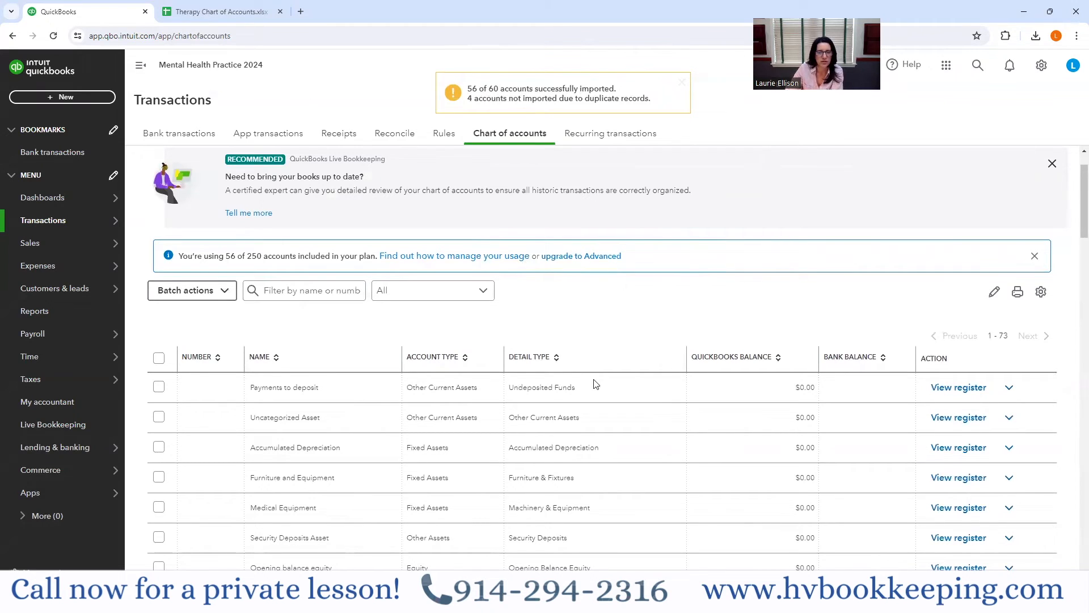
# - Check the expense accounts listed in the Therapy Chart of Accounts spreadsheet and return to QuickBooks
pyautogui.hotkey('ctrl', 'Tab')
pyautogui.scroll(-5, 528, 397)
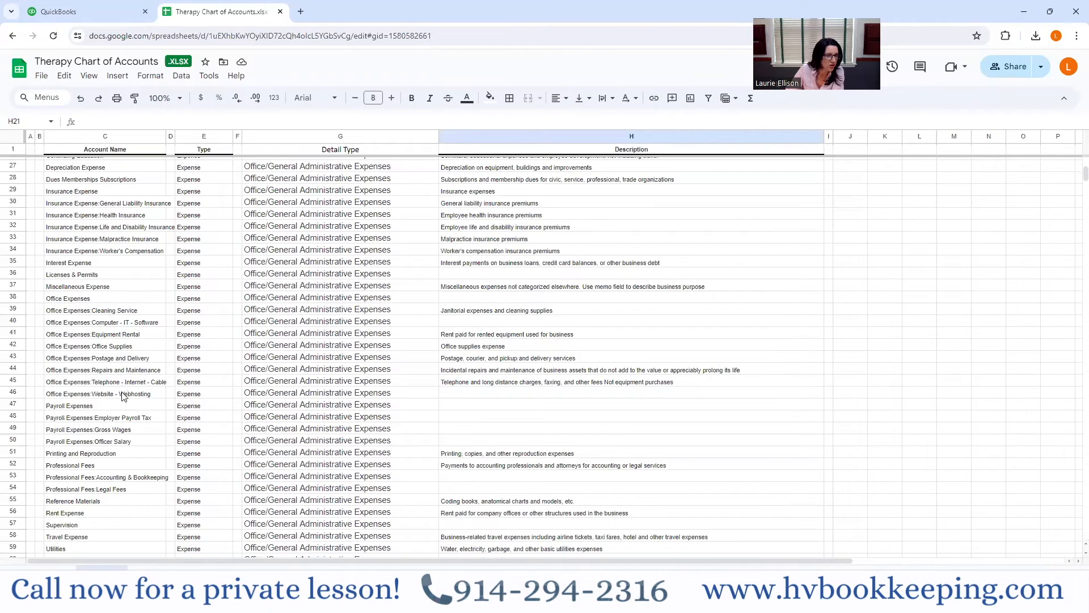
pyautogui.click(92, 19)
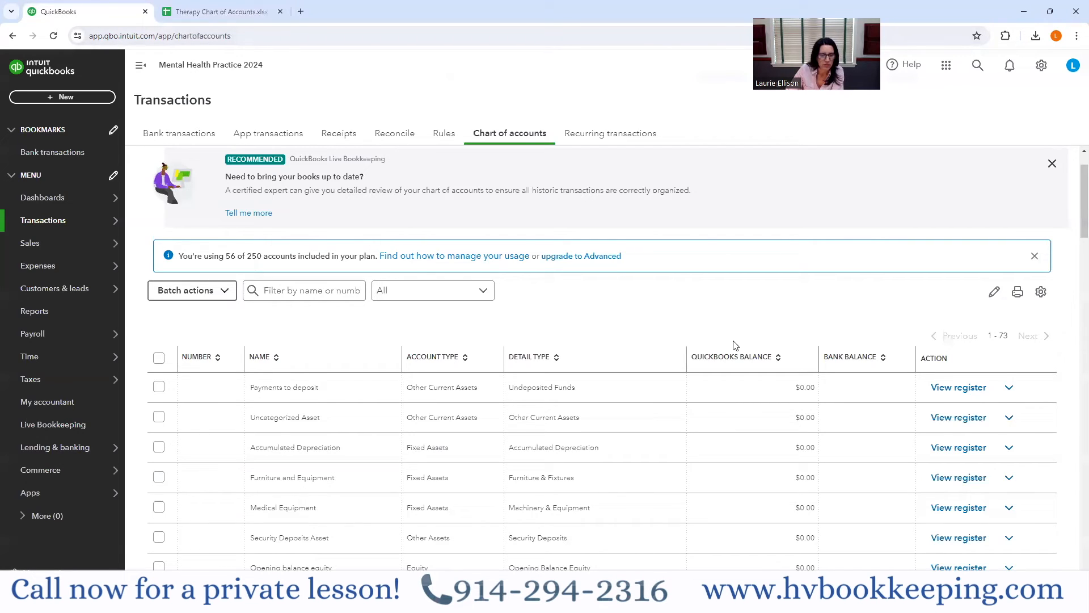
# - Examine the imported chart of accounts from the asset and equity accounts through income, cost of goods sold and the insurance expense subaccounts
pyautogui.scroll(-2, 735, 345)
pyautogui.scroll(-3, 736, 345)
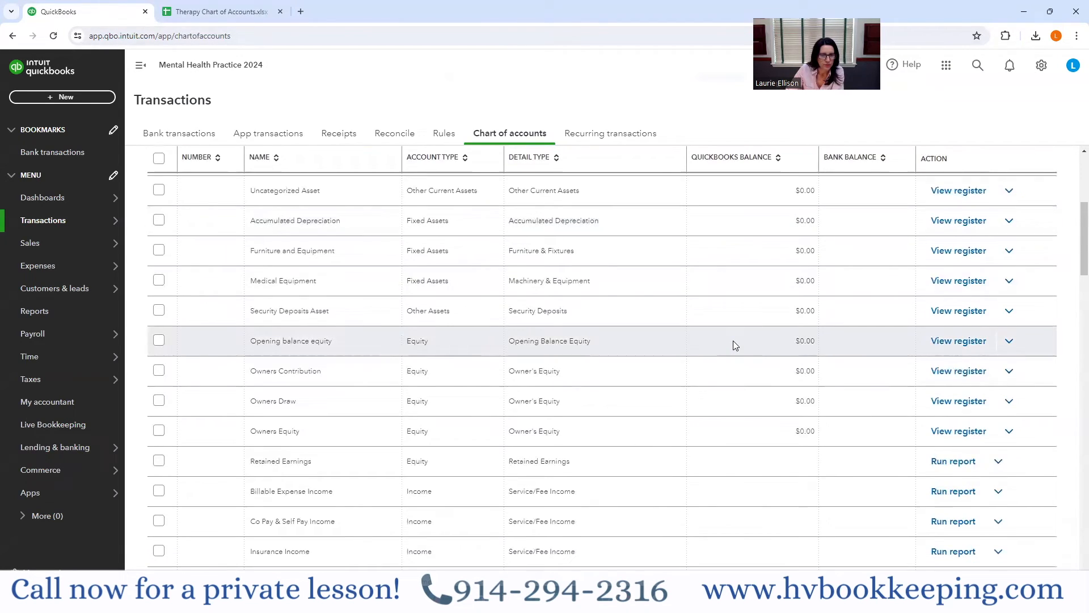
pyautogui.scroll(-1, 735, 345)
pyautogui.scroll(-4, 734, 344)
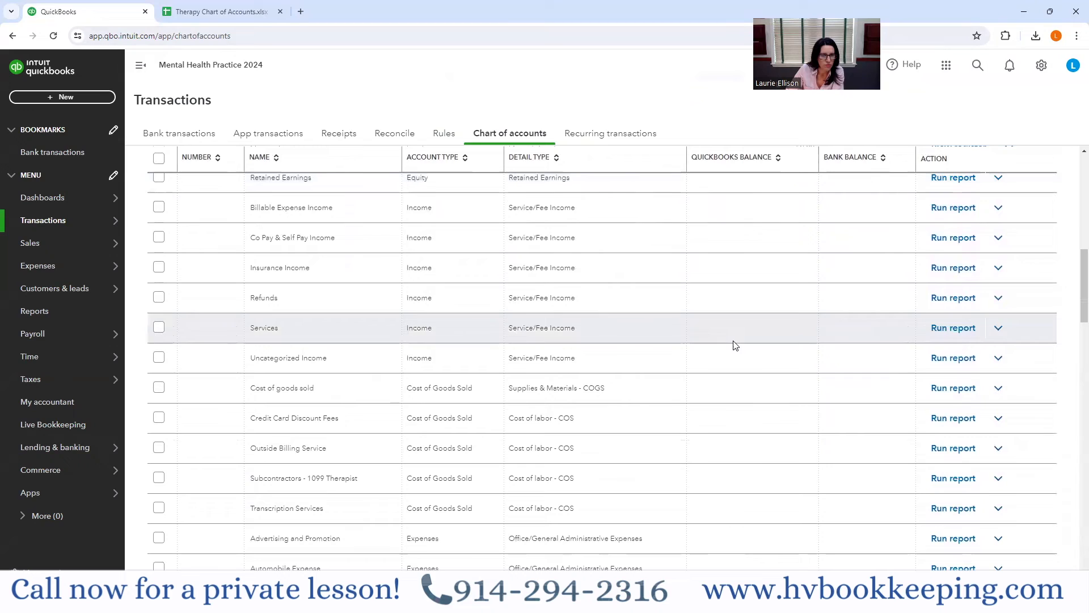
pyautogui.scroll(-2, 569, 321)
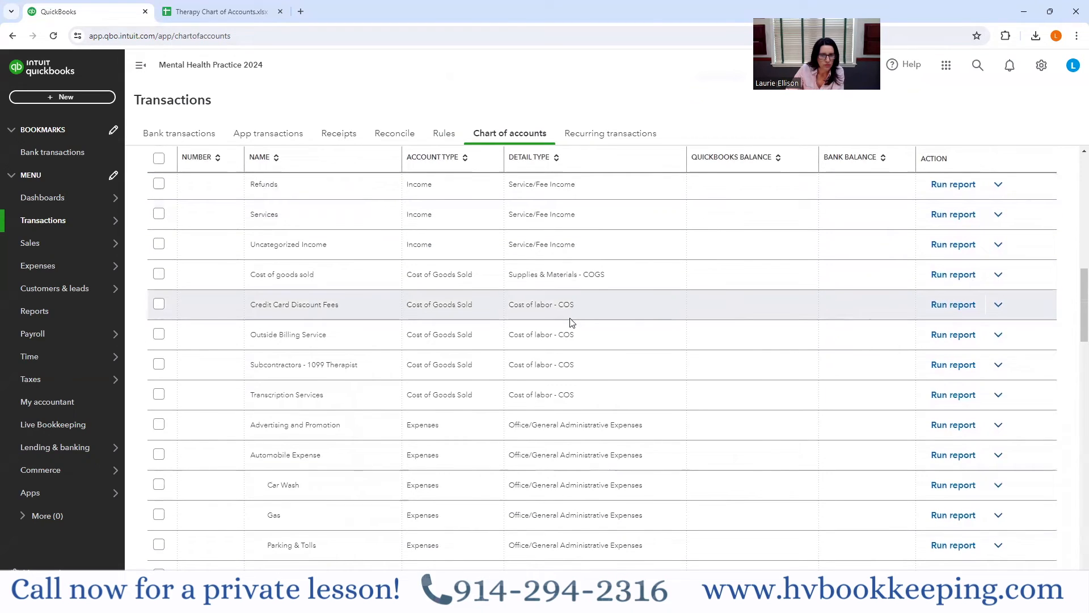
pyautogui.scroll(-2, 341, 399)
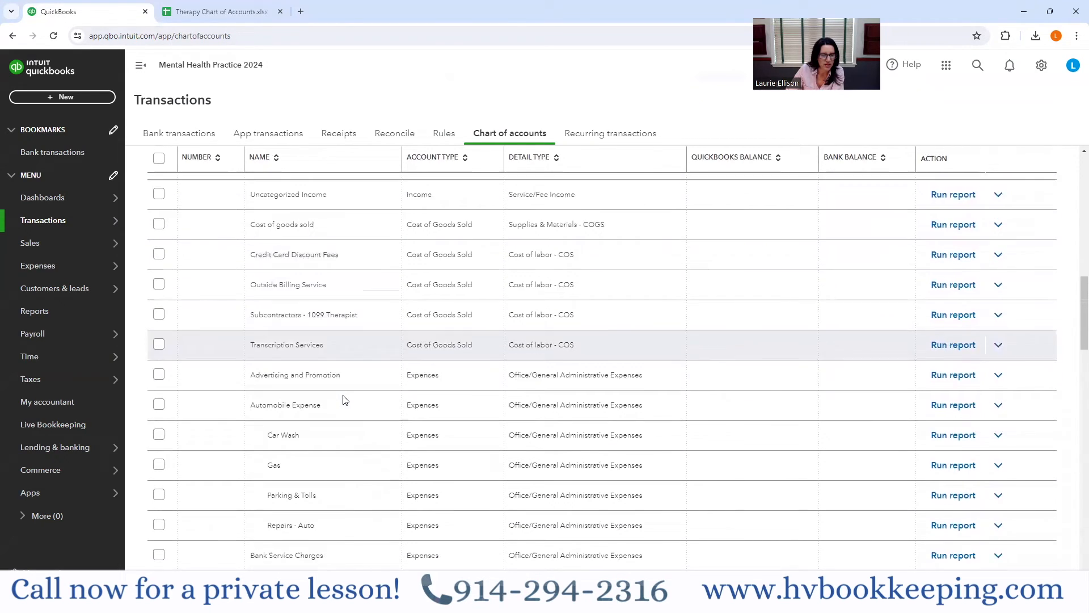
pyautogui.scroll(-1, 390, 406)
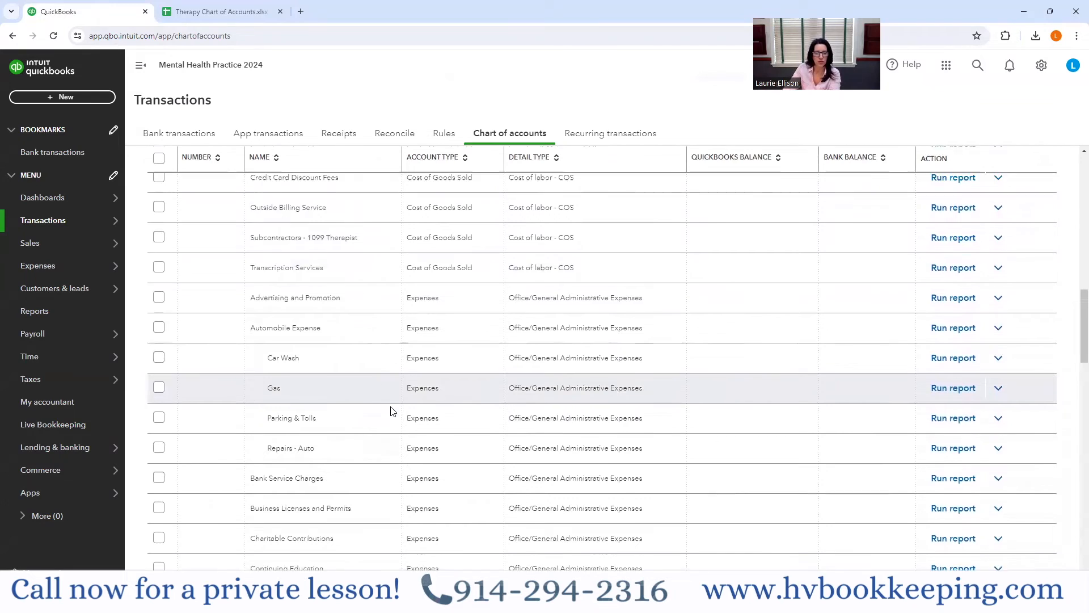
pyautogui.scroll(-6, 390, 406)
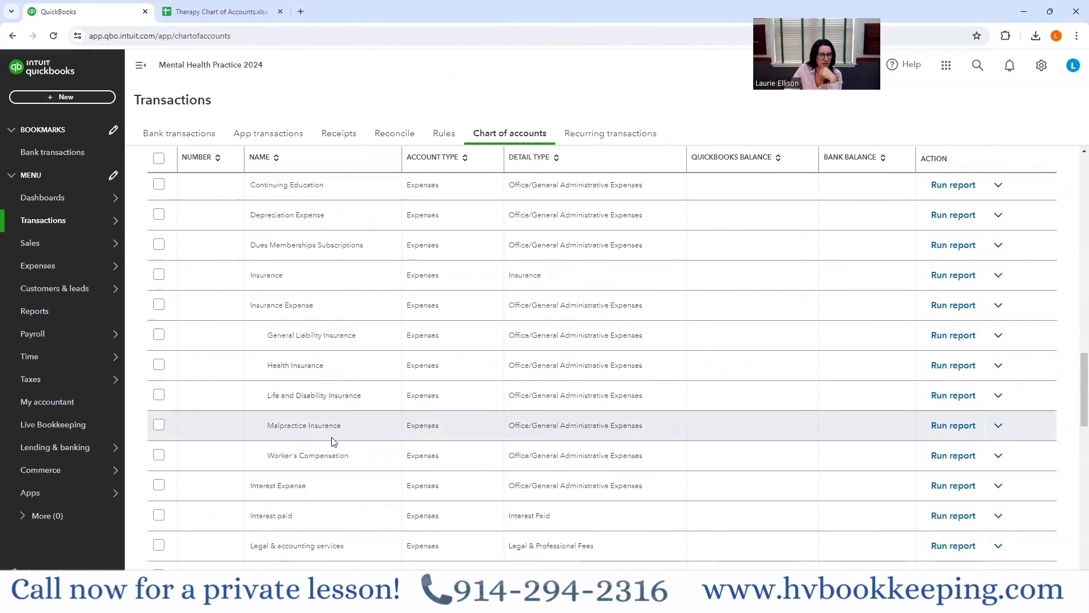
# - Examine the remaining expense, other income and other expense accounts in the imported chart of accounts, down to Ask My Accountant
pyautogui.scroll(-5, 347, 472)
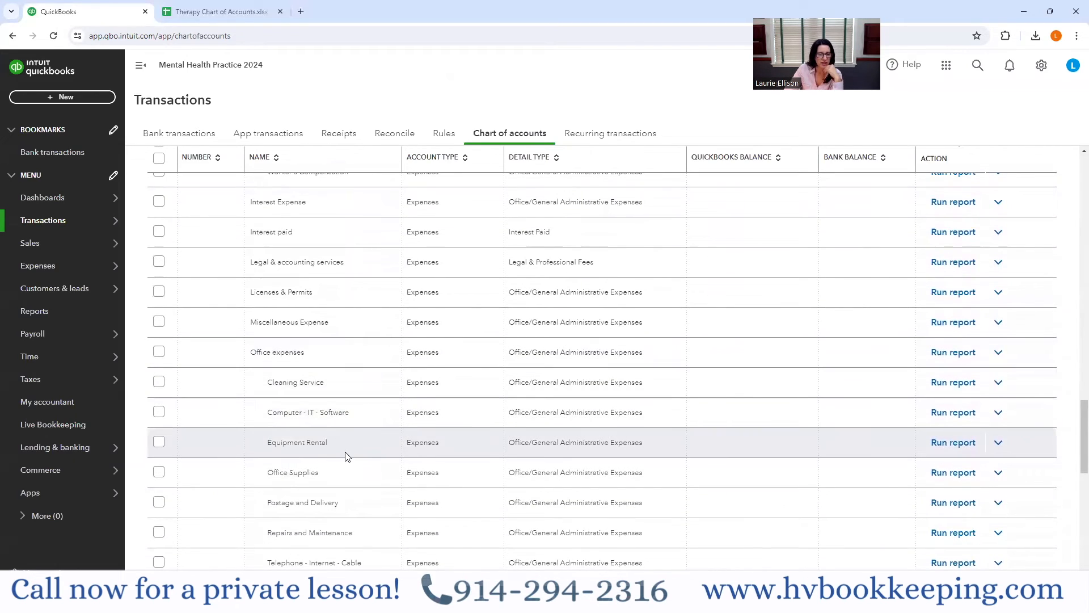
pyautogui.scroll(-2, 346, 454)
pyautogui.scroll(-3, 347, 455)
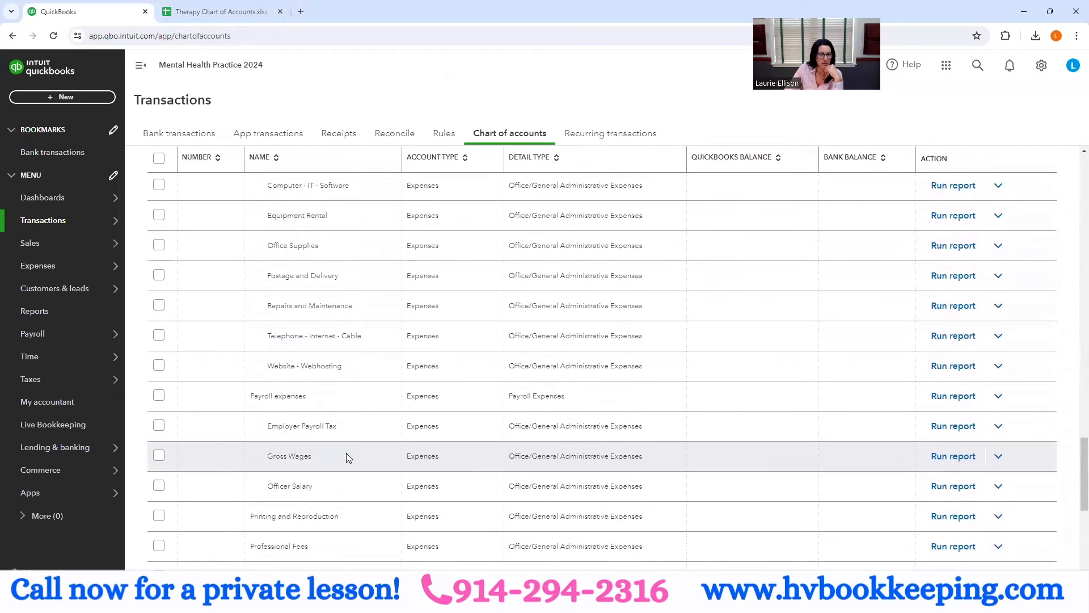
pyautogui.scroll(-3, 347, 457)
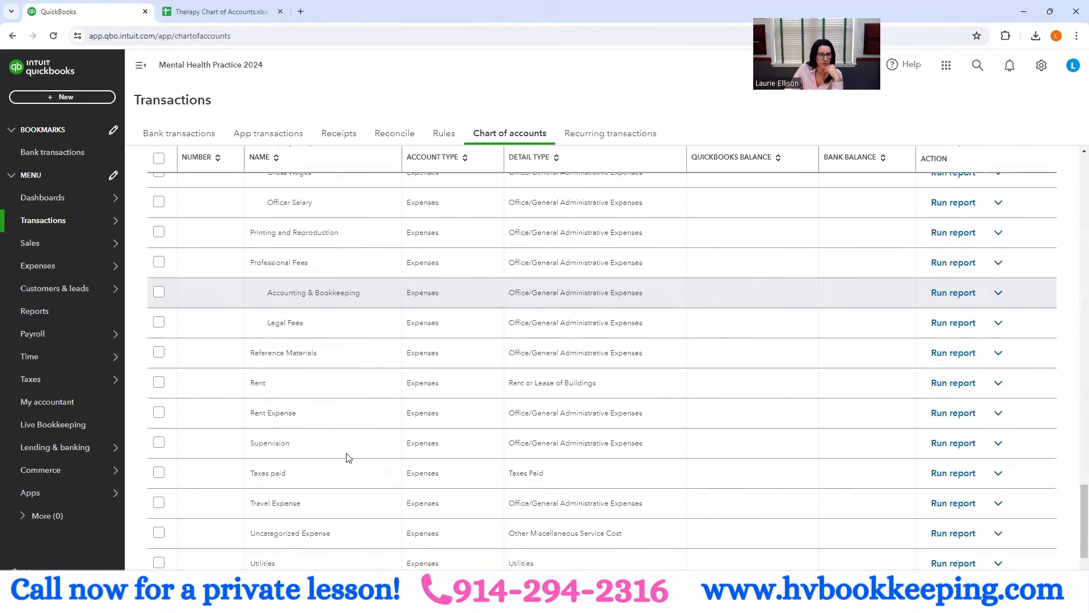
pyautogui.scroll(-2, 348, 457)
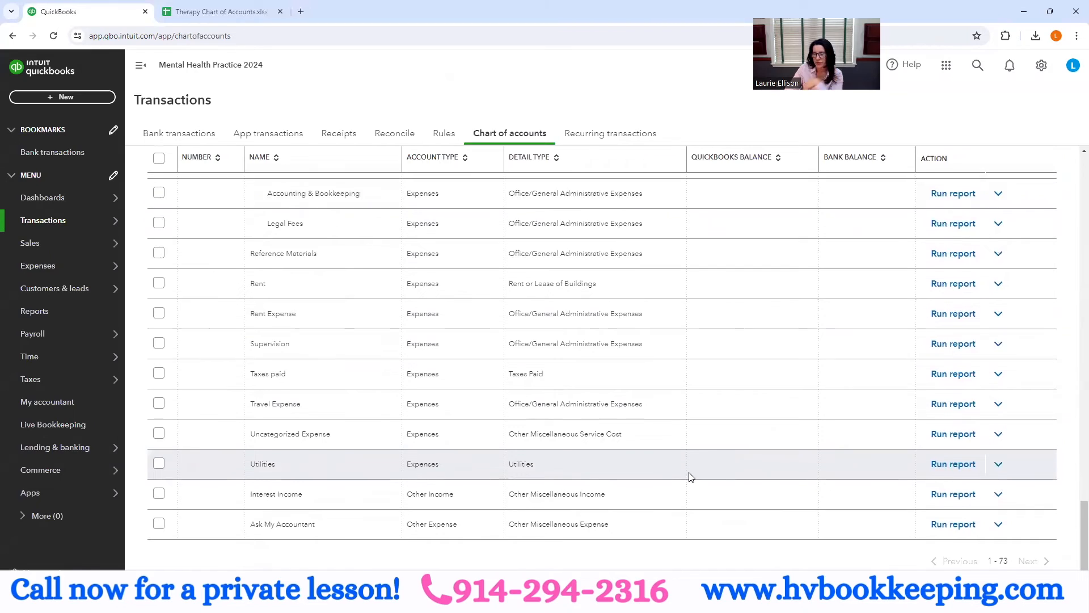
pyautogui.scroll(10, 687, 474)
pyautogui.scroll(15, 685, 470)
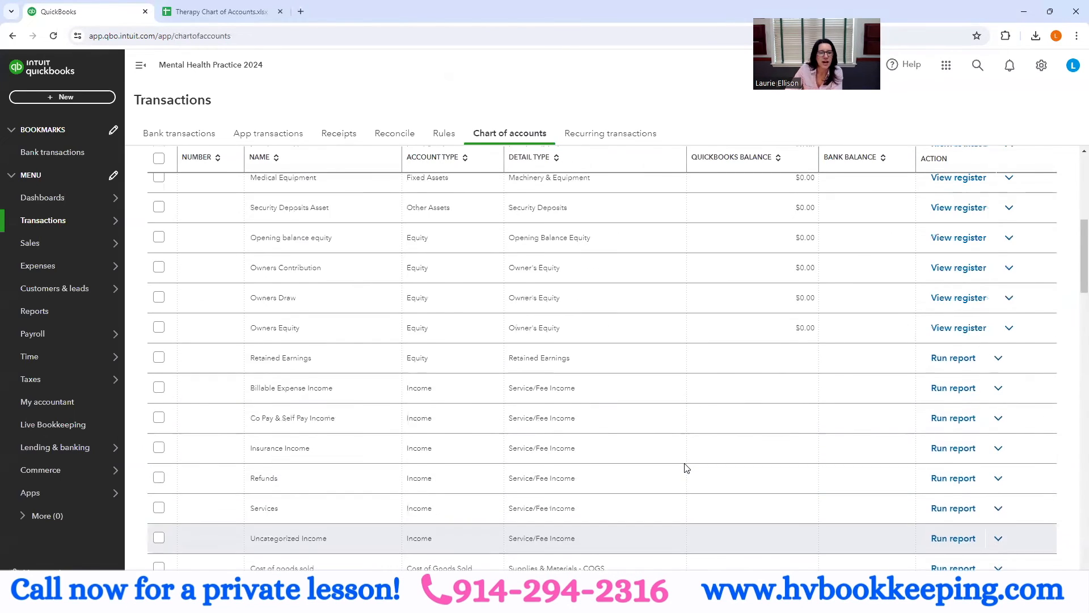
# - Switch to the Therapy Chart of Accounts spreadsheet and widen the Account Name column so the longest subaccount names fit
pyautogui.click(238, 10)
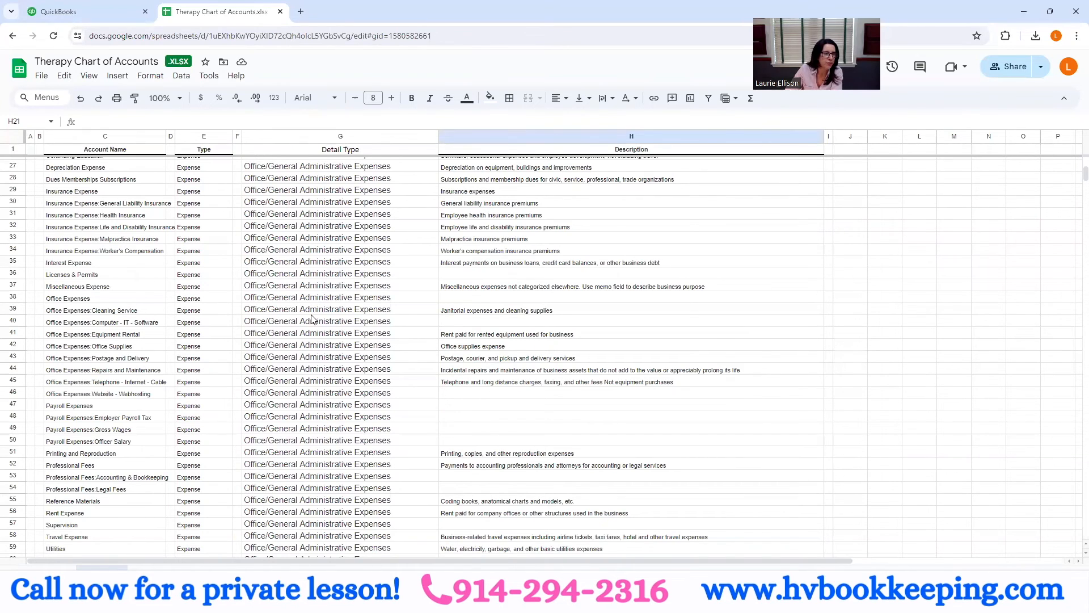
pyautogui.moveTo(166, 135); pyautogui.dragTo(202, 135)
# - Review the spreadsheet's accounts from the fixed assets through the expenses to Ask My Accountant, and return to QuickBooks
pyautogui.scroll(5, 361, 268)
pyautogui.scroll(2, 360, 268)
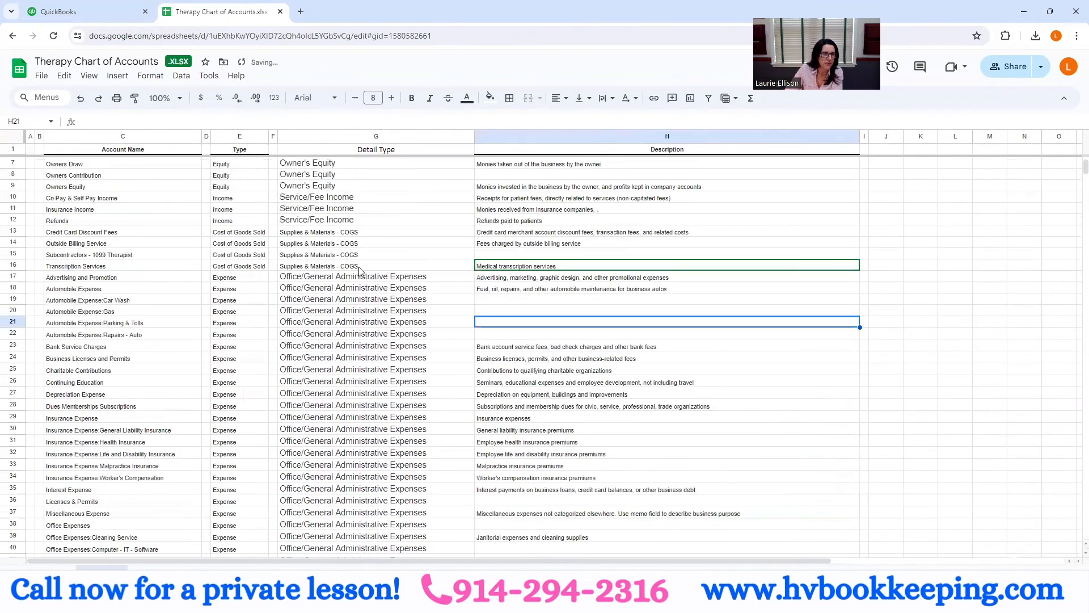
pyautogui.scroll(2, 372, 318)
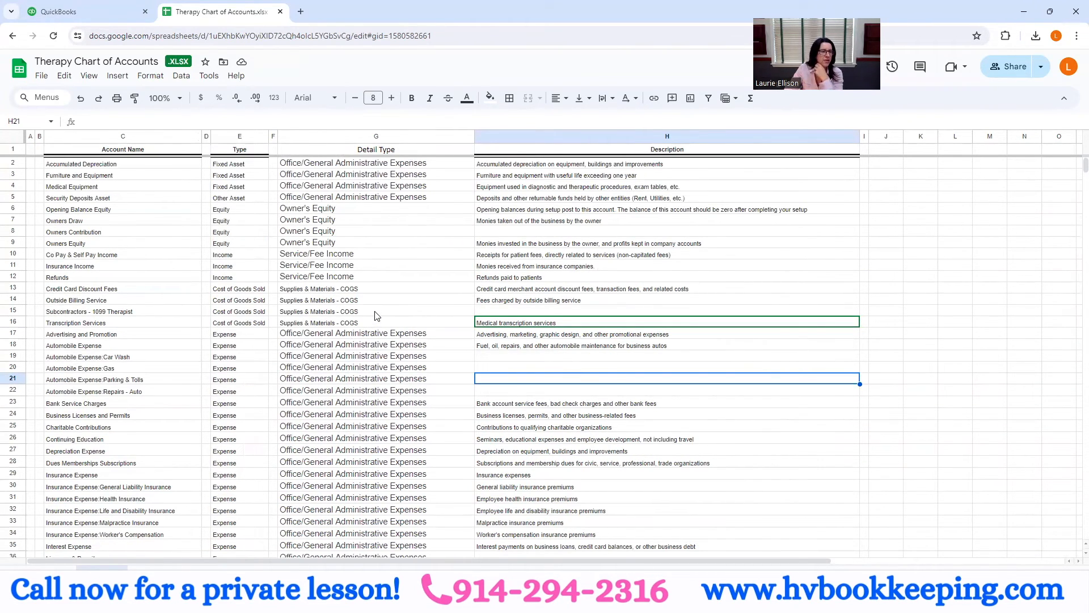
pyautogui.click(83, 189)
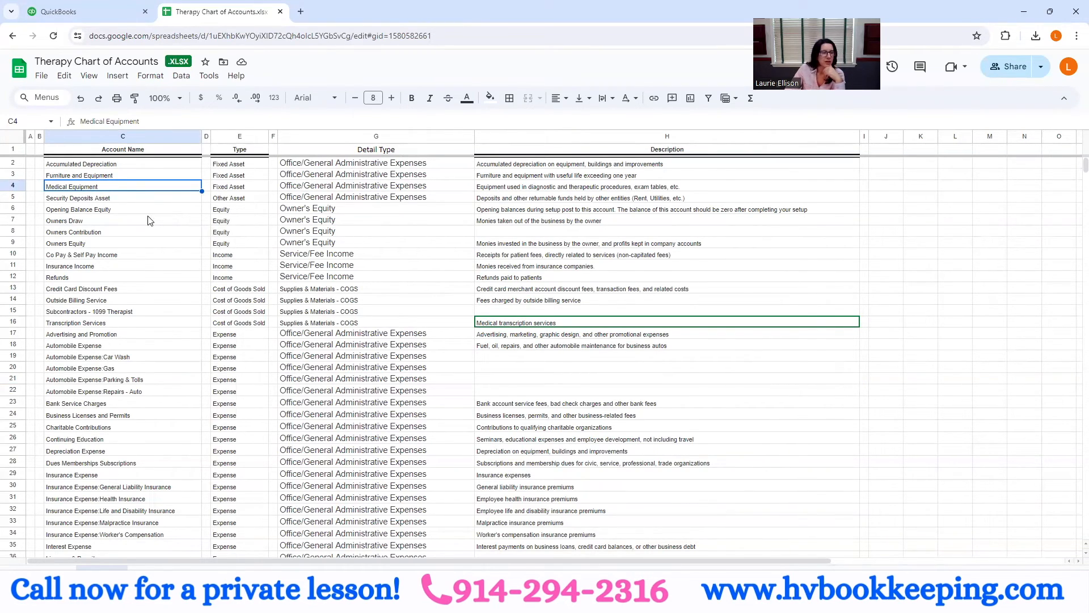
pyautogui.scroll(-2, 152, 225)
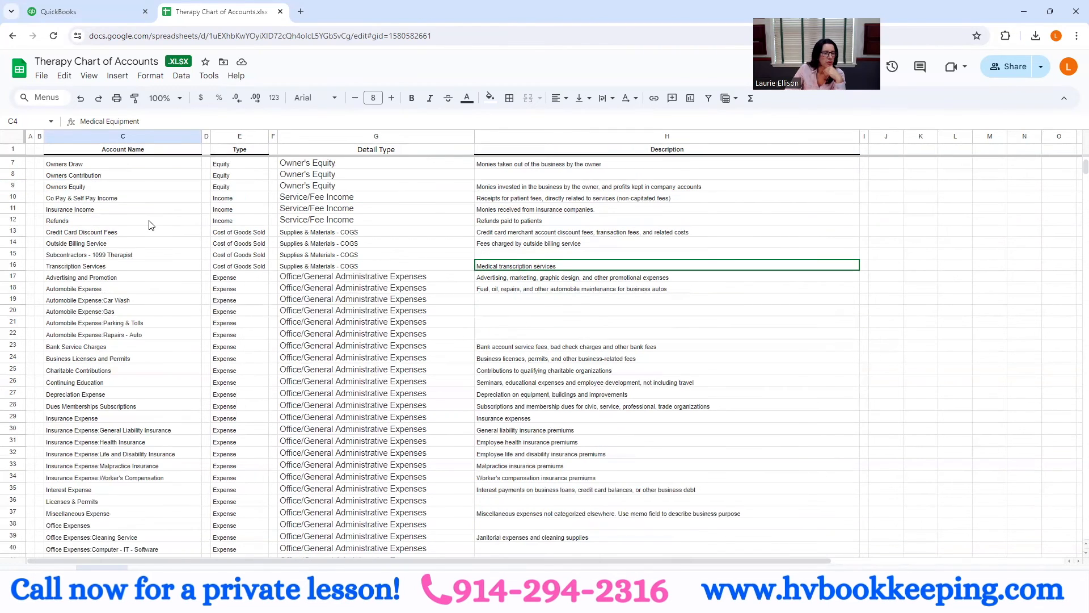
pyautogui.scroll(-4, 152, 226)
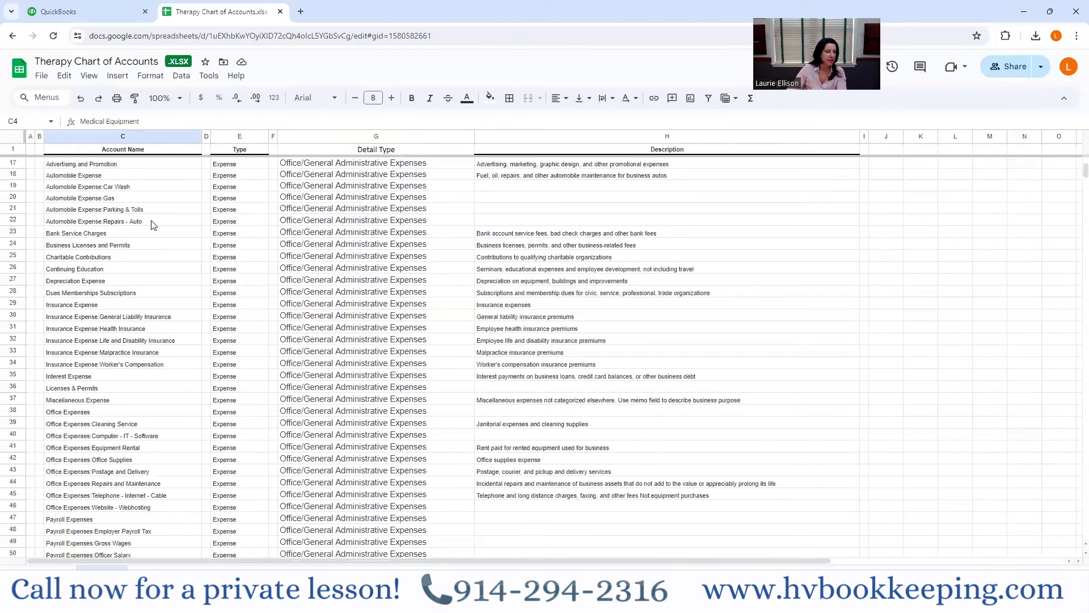
pyautogui.scroll(-3, 152, 393)
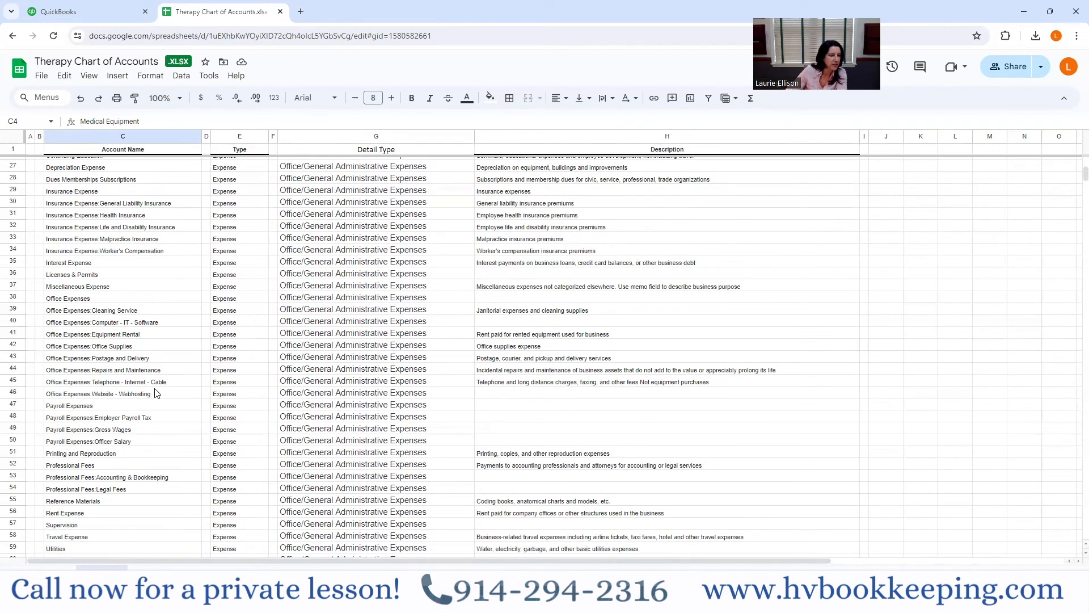
pyautogui.scroll(-2, 157, 393)
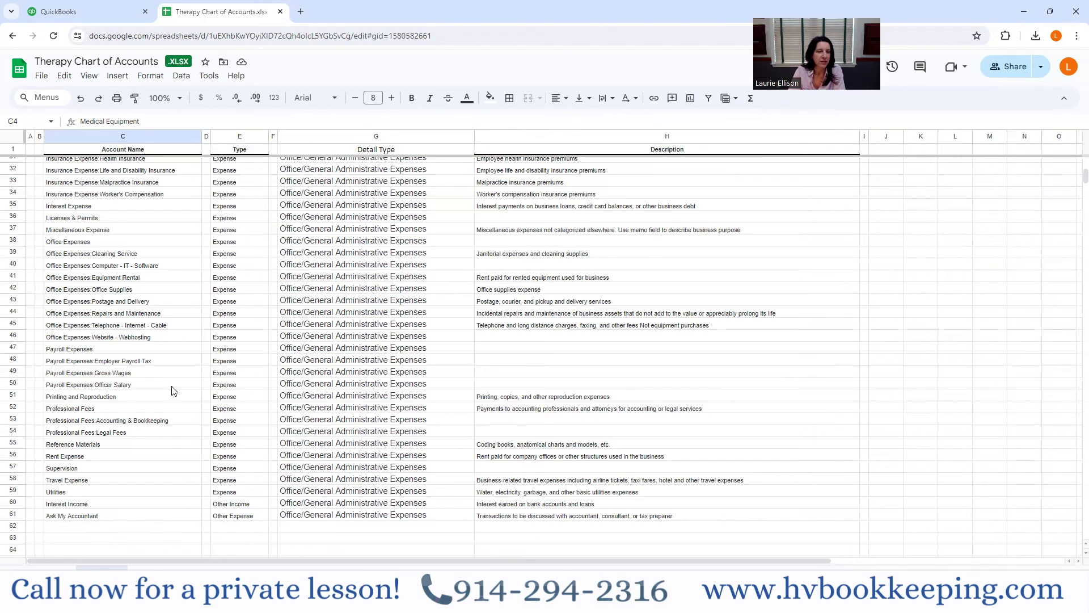
pyautogui.click(108, 15)
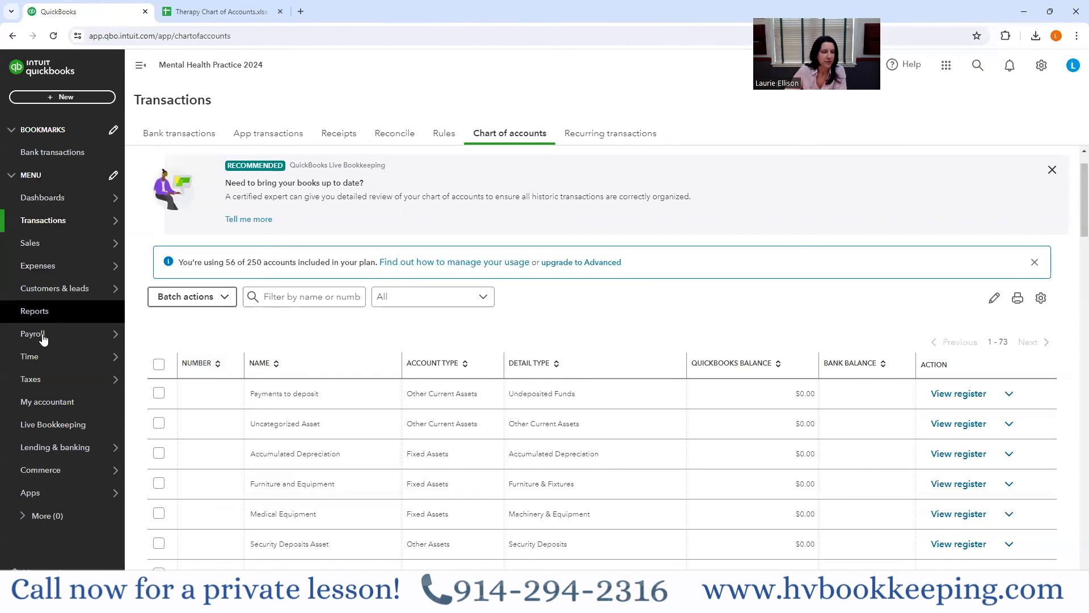
pyautogui.moveTo(124, 341)
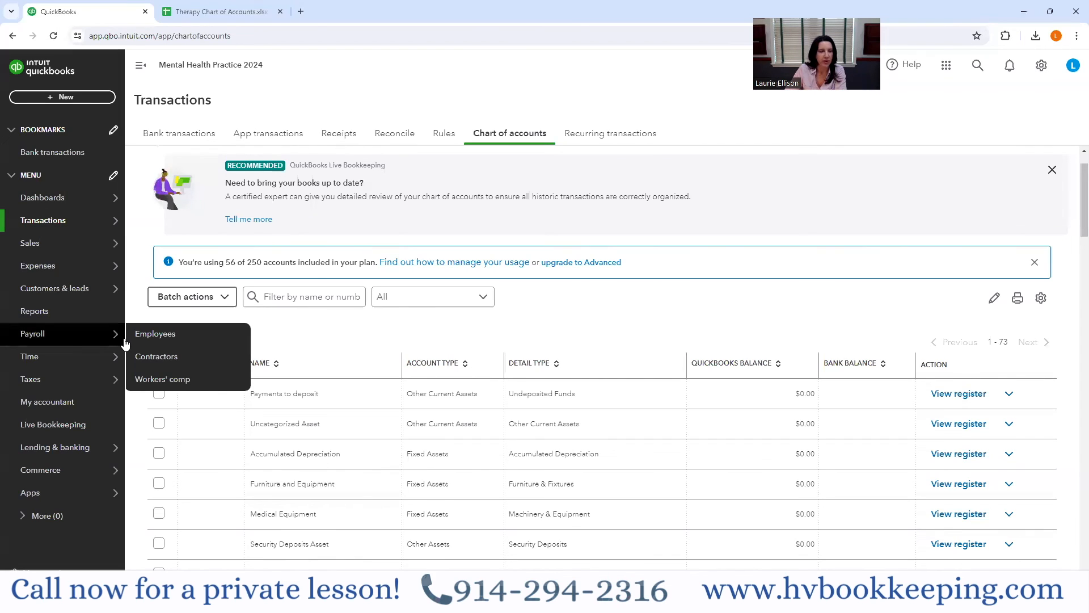